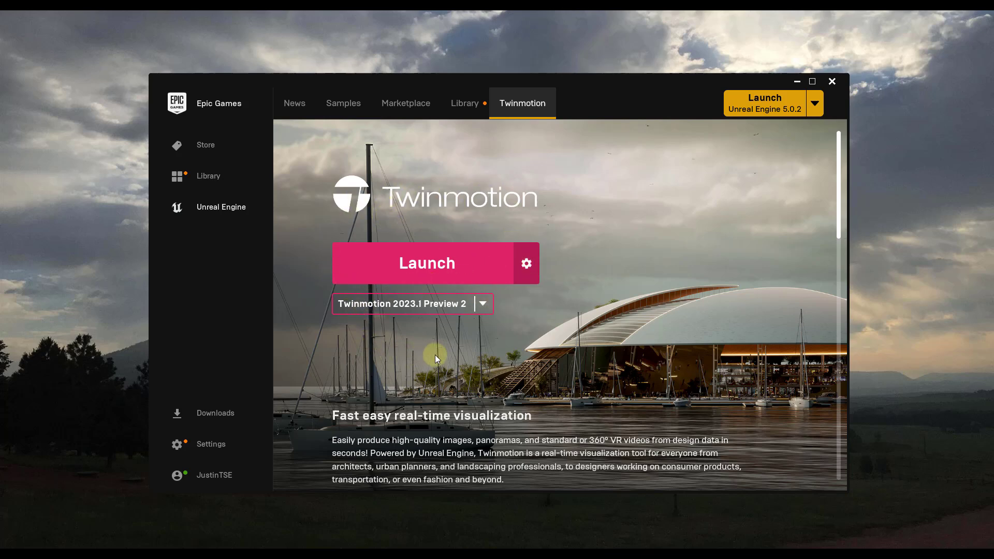
Step: Pick Twinmotion 2023.1 Preview 2 in the launcher's version list and launch it
left_click(483, 304)
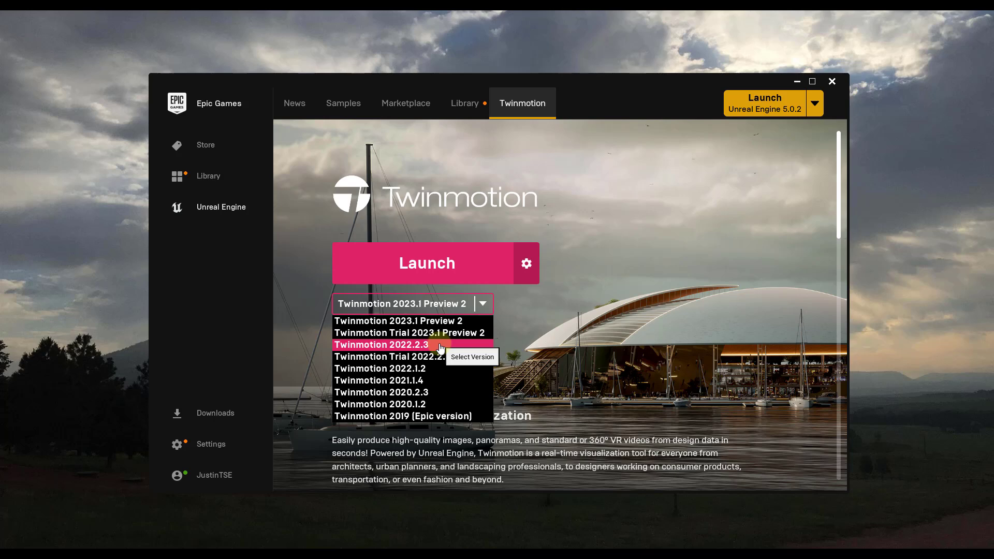
left_click(433, 321)
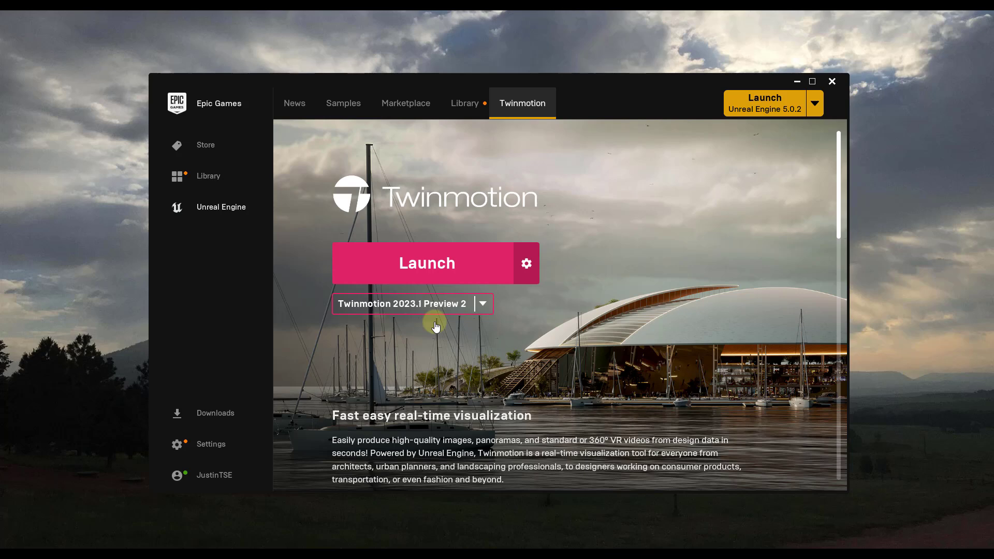
left_click(456, 261)
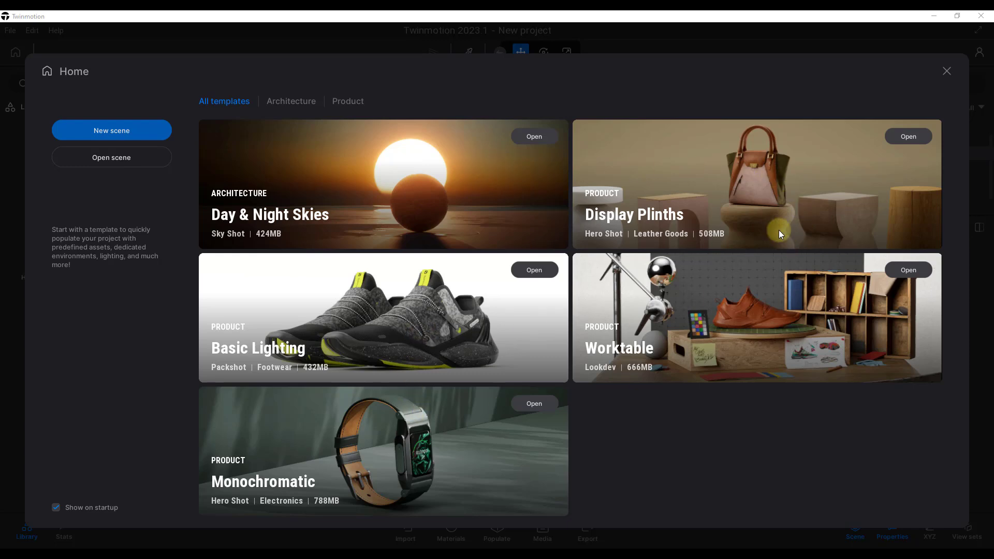
Step: Load the Day & Night Skies template and briefly check the viewport display options
left_click(534, 136)
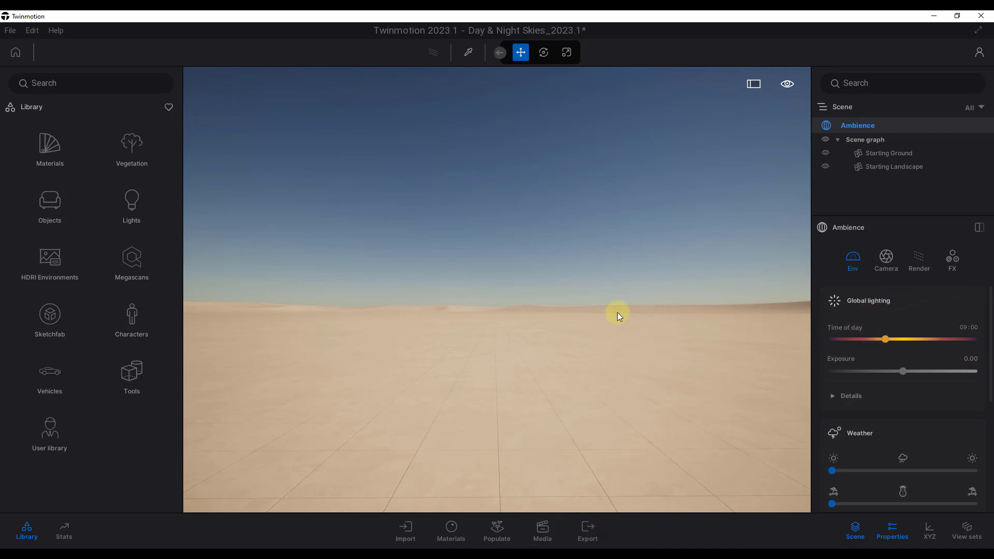
left_click(787, 84)
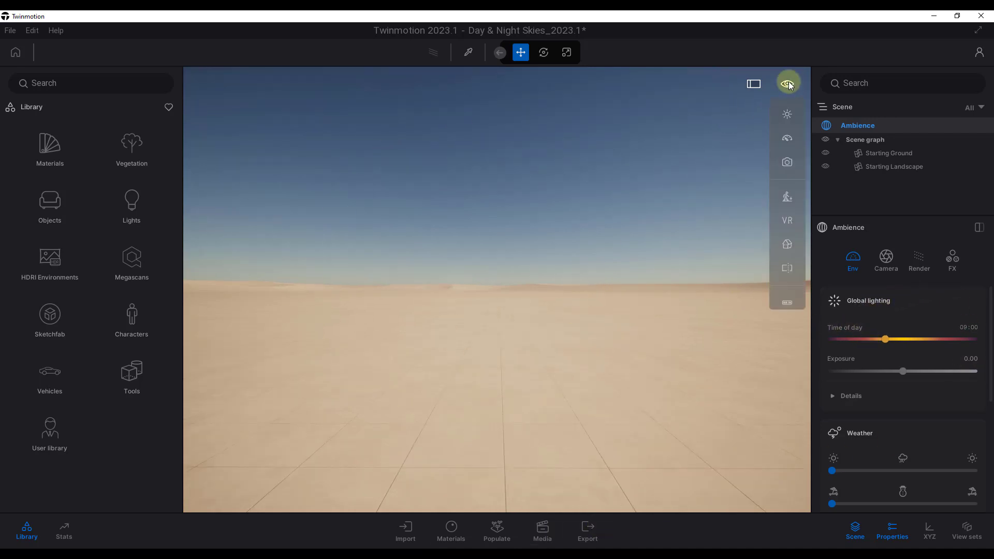
left_click(790, 84)
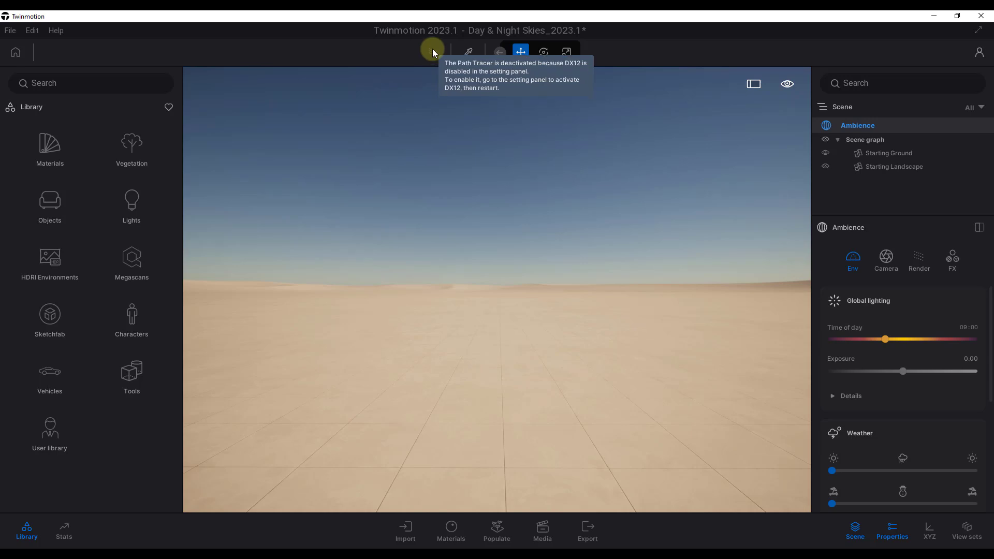
left_click(26, 29)
left_click(63, 187)
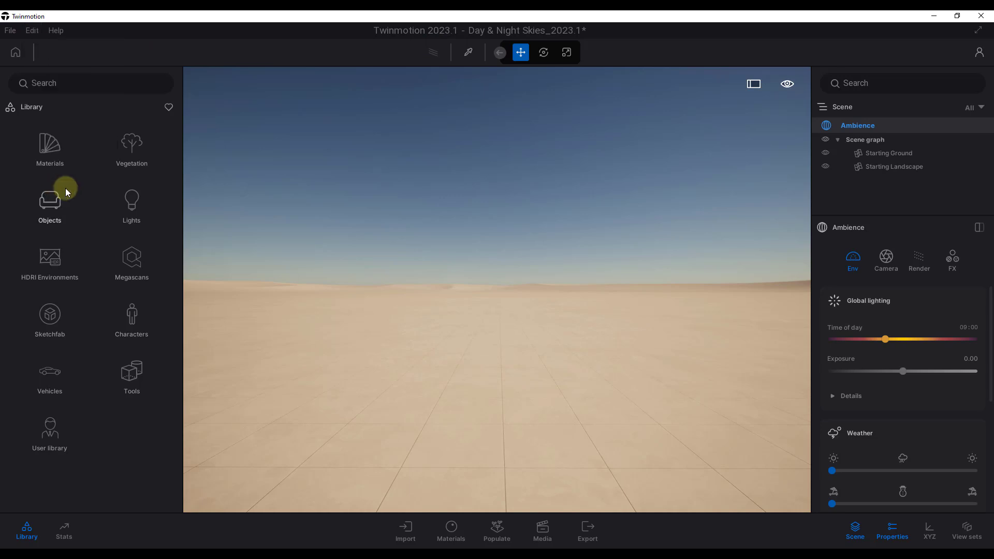
left_click(368, 199)
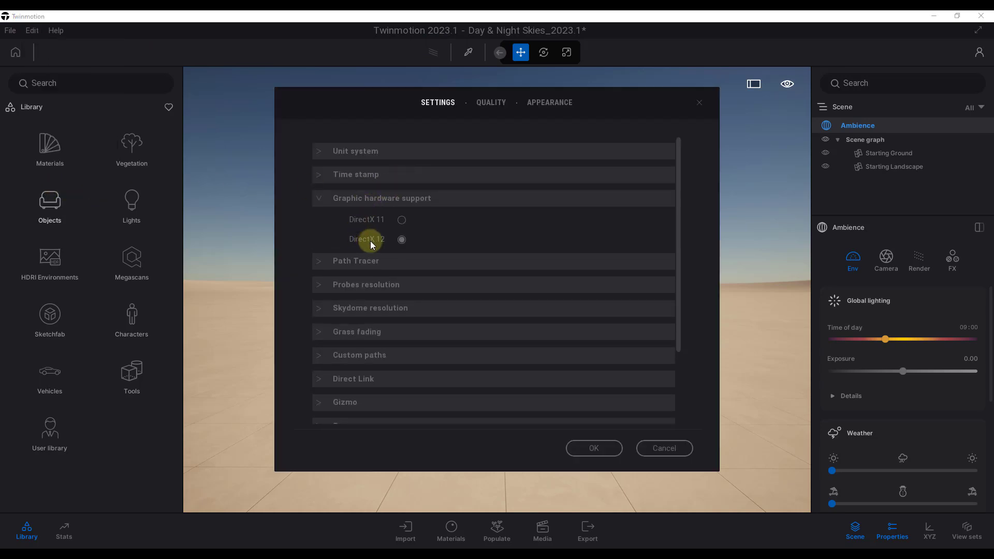
left_click(665, 448)
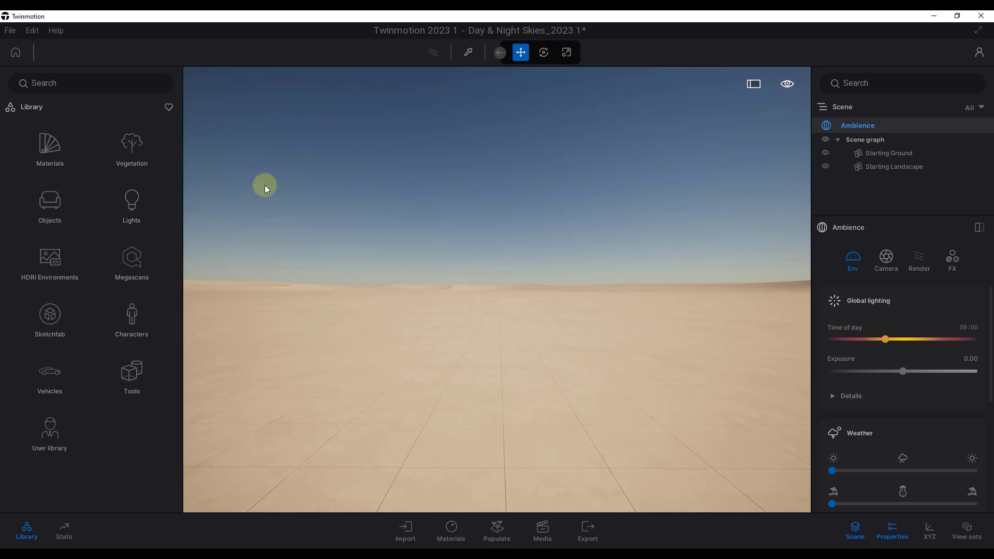
Step: Toggle the Library, Stats, Scene graph and Properties panels off and back on
left_click(28, 538)
left_click(28, 534)
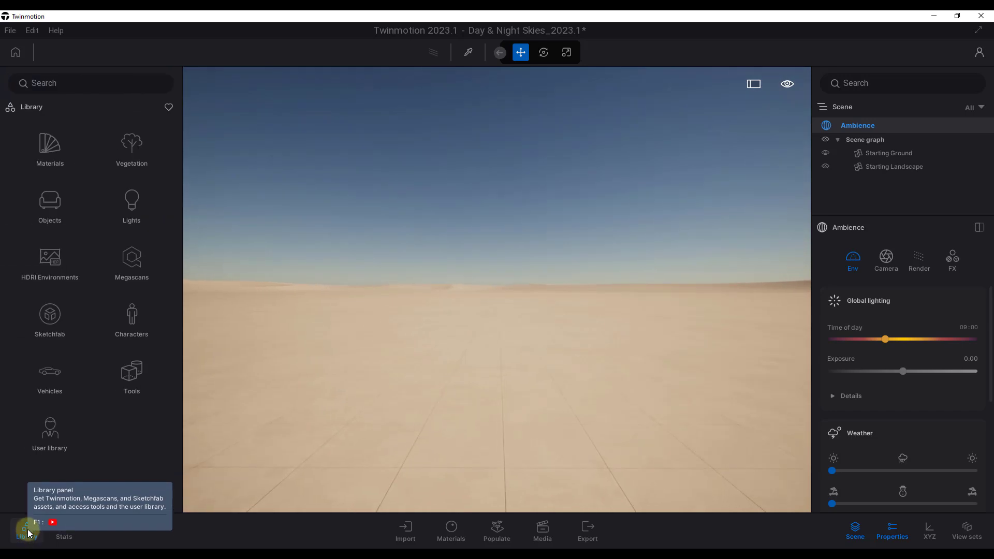
left_click(29, 532)
left_click(27, 529)
left_click(62, 531)
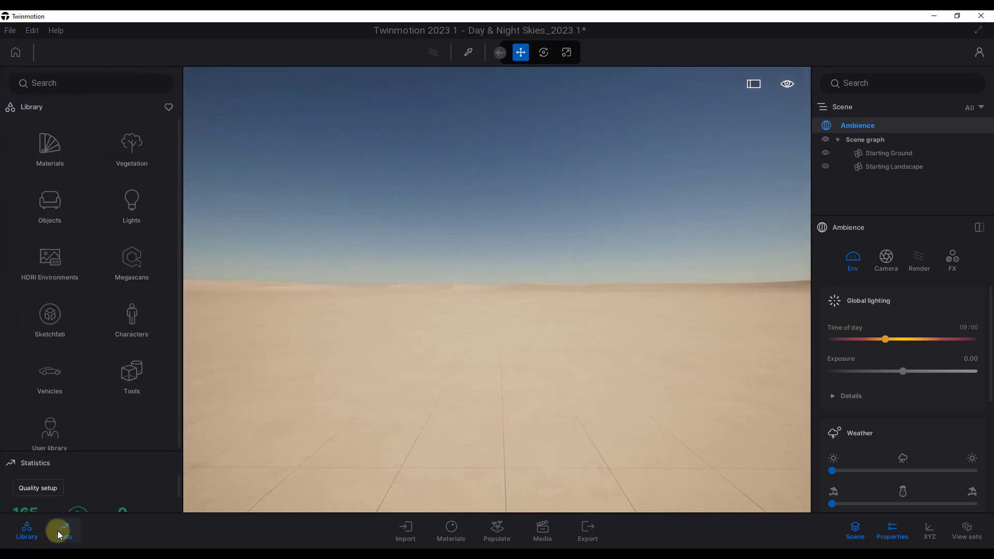
left_click(73, 533)
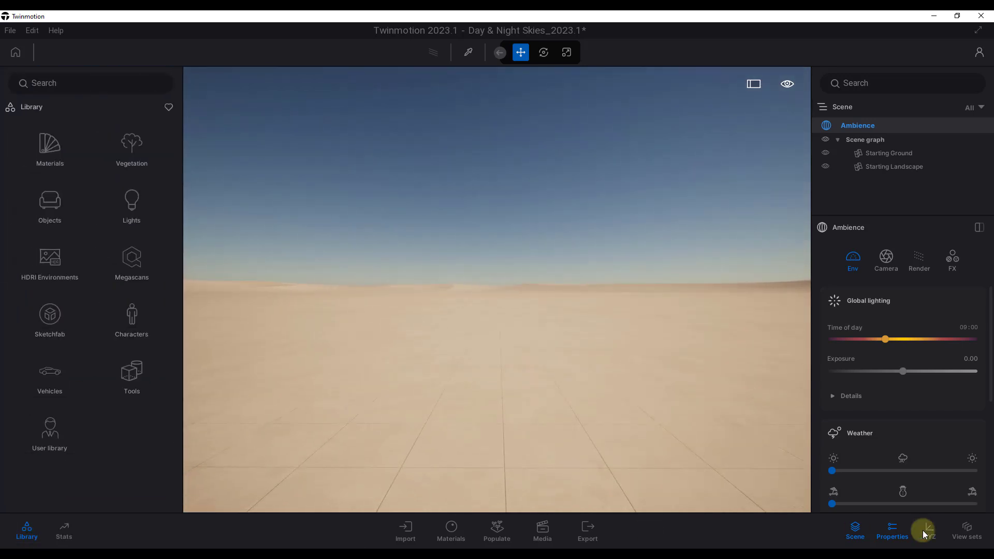
left_click(853, 536)
left_click(853, 536)
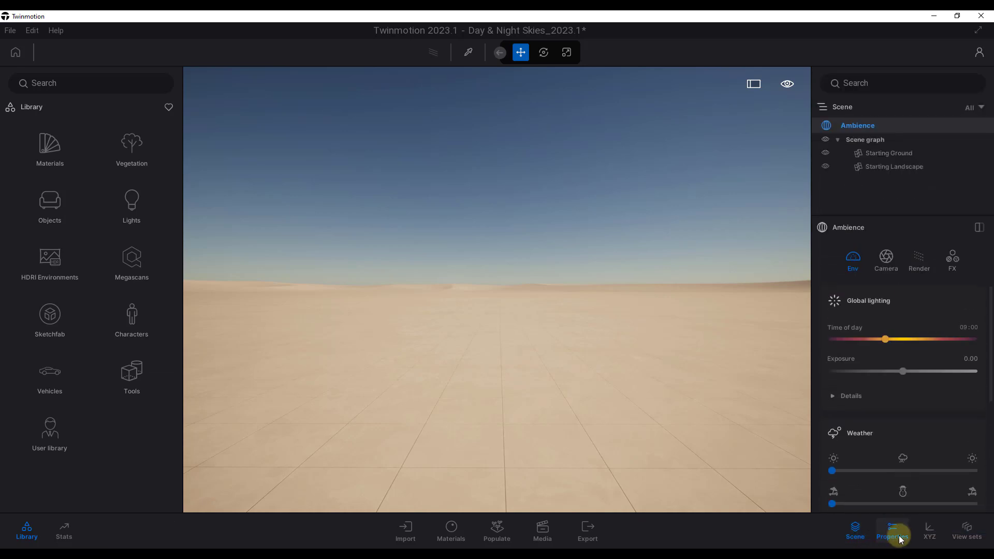
left_click(900, 534)
left_click(901, 532)
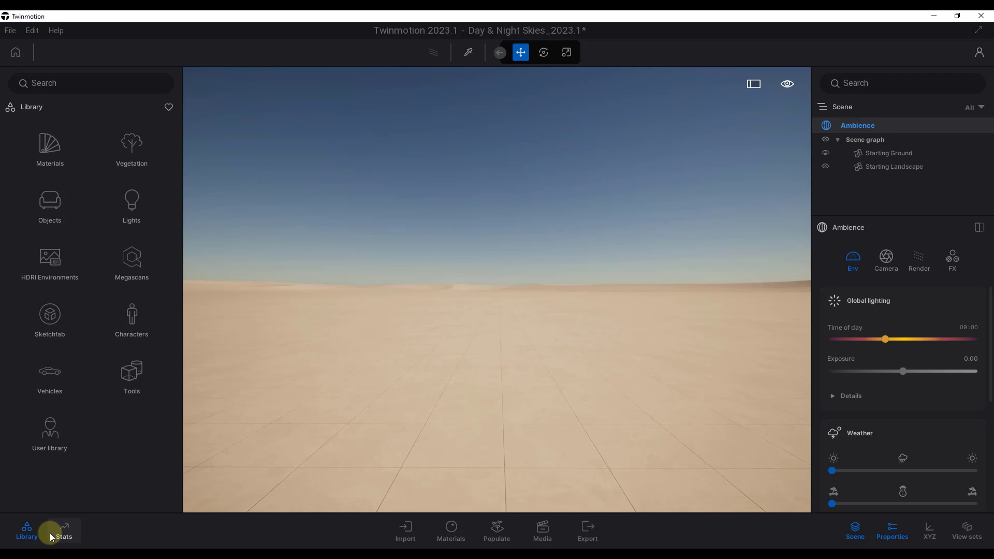
Step: Browse Objects > Home > Living room > Chairs and place the Awe chair on the ground
left_click(49, 203)
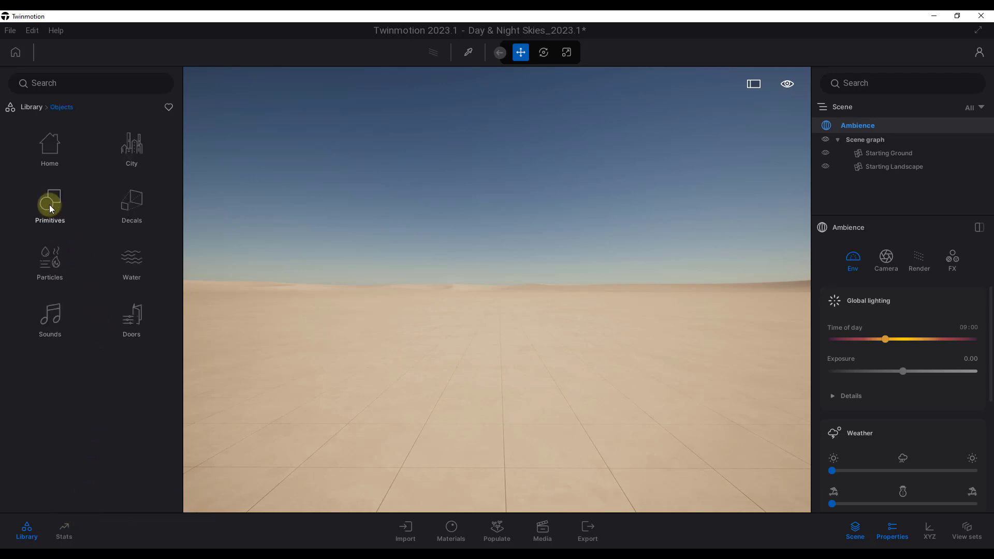
left_click(54, 150)
left_click(54, 150)
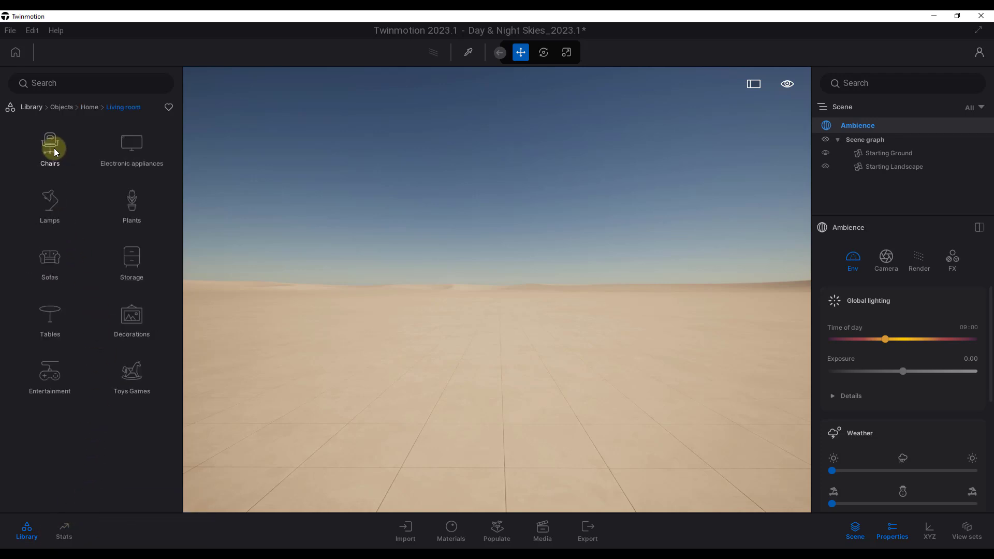
left_click(54, 150)
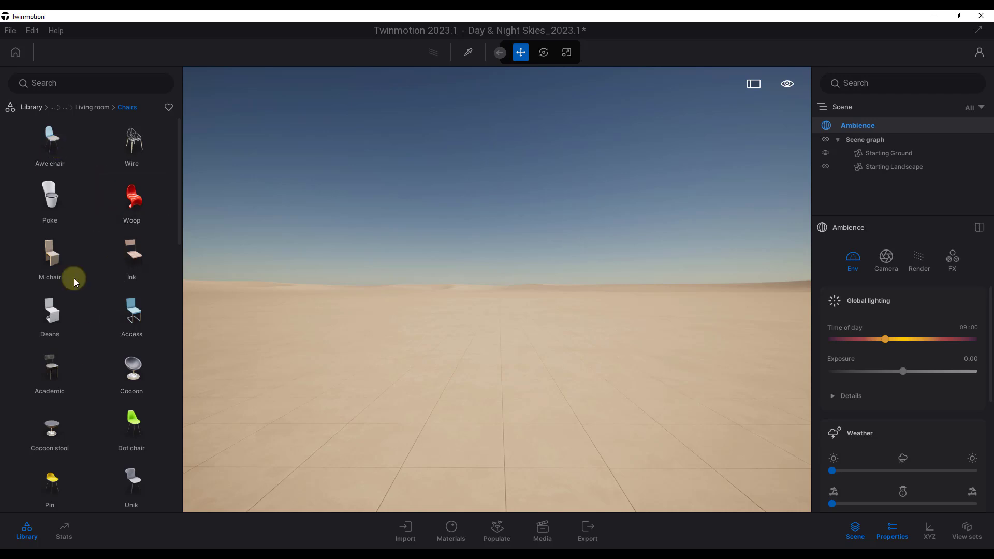
left_click_drag(47, 139, 506, 450)
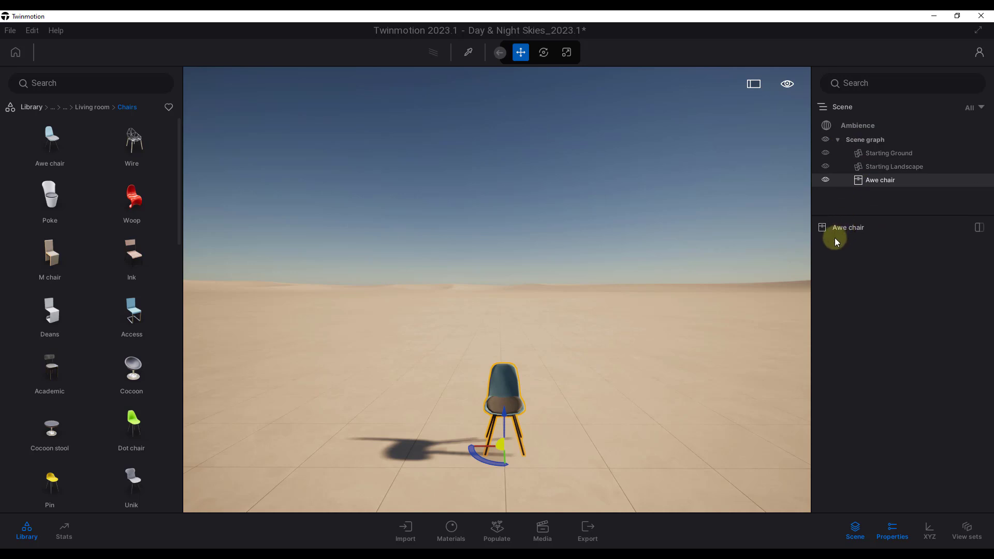
Step: Deselect the Awe chair and tilt the view down toward the ground
left_click(842, 201)
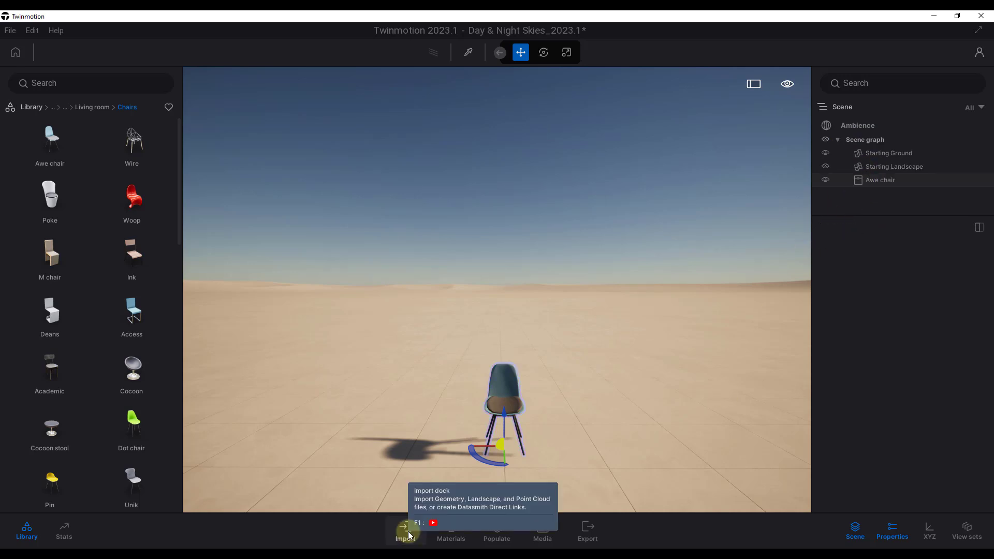
left_click_drag(496, 444, 498, 388)
scroll(499, 385, "up", 5)
scroll(501, 383, "down", 5)
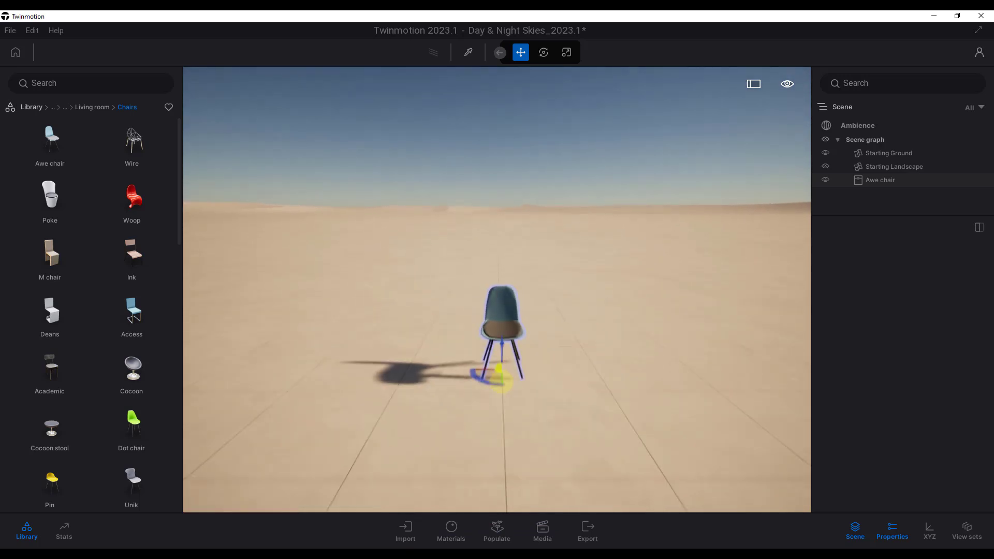
Step: Open and close the Import and Materials docks, then return to the library's top level
left_click(408, 529)
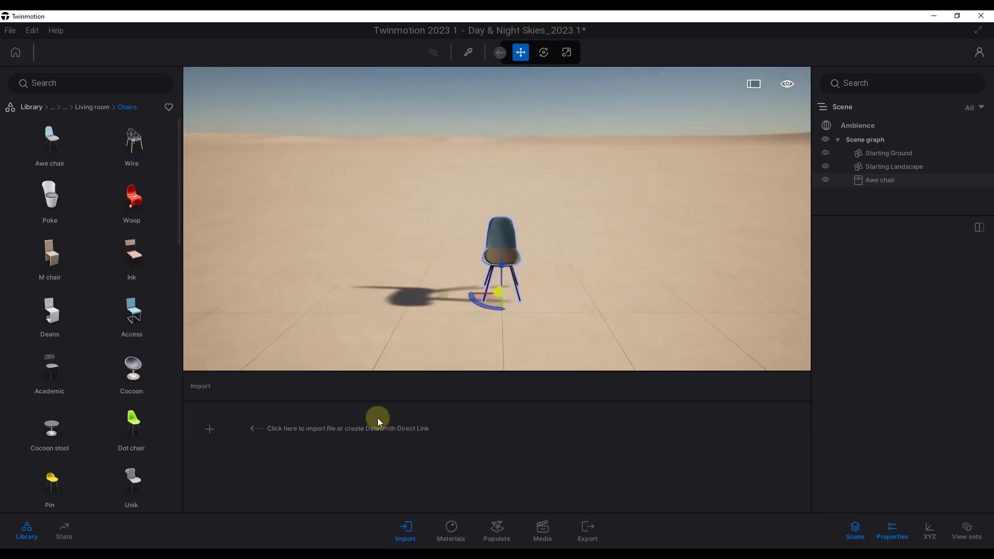
left_click(404, 526)
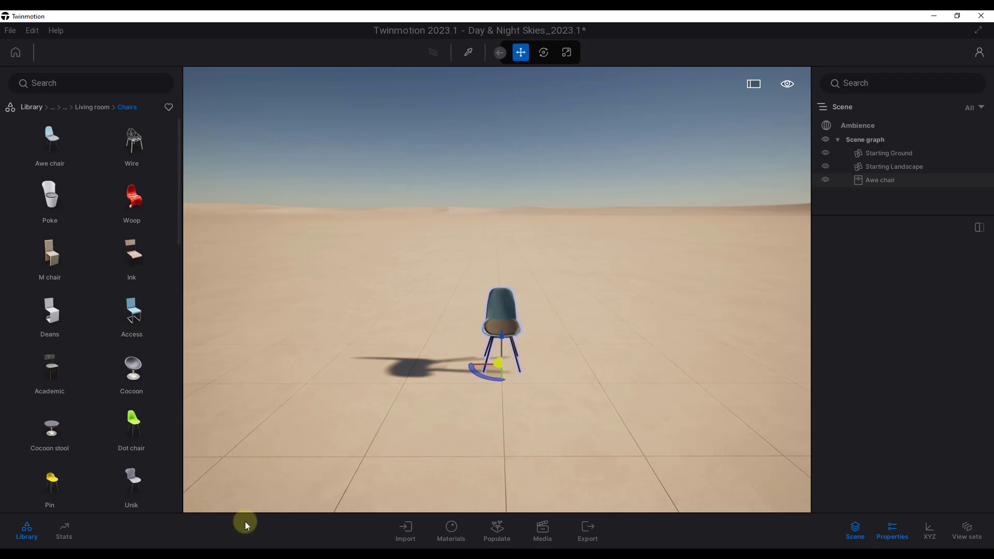
left_click(409, 527)
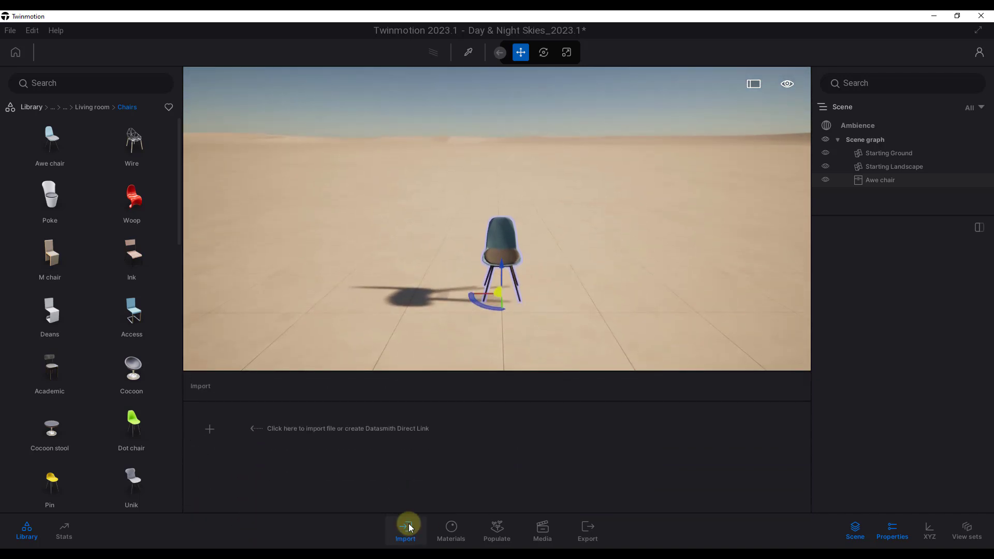
left_click(409, 528)
left_click(445, 528)
left_click(446, 528)
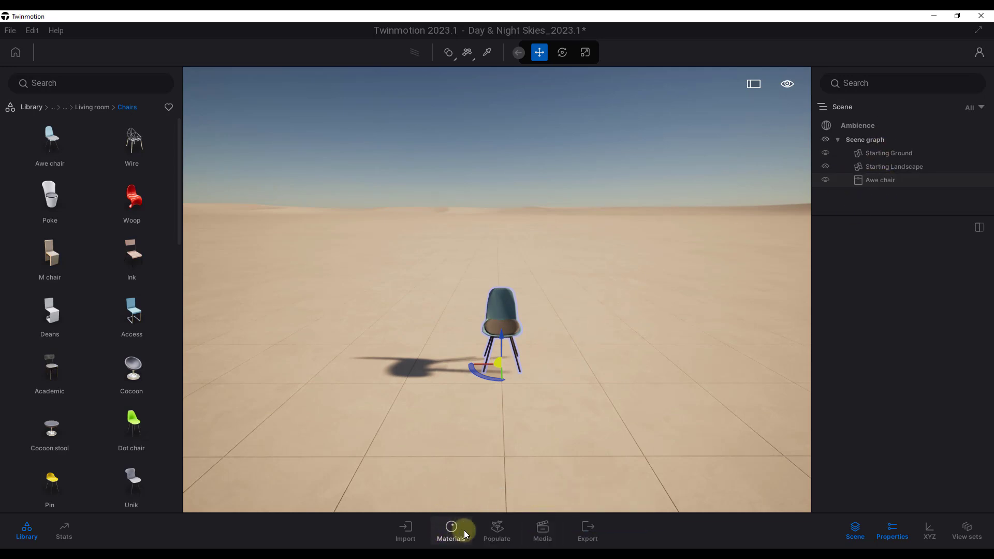
left_click(30, 106)
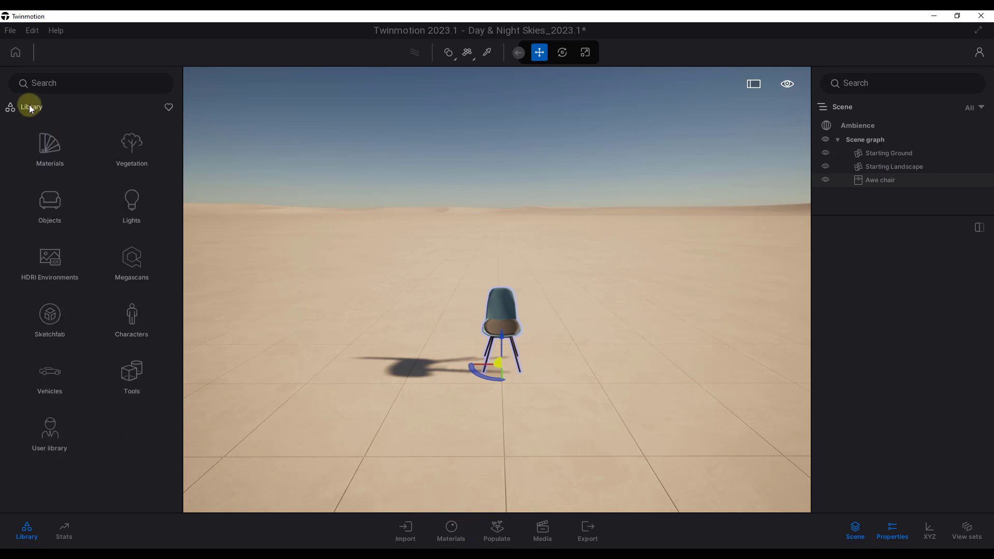
Step: Open Vegetation > Trees and choose Populate > Foliage > Paint
left_click(130, 136)
left_click(129, 144)
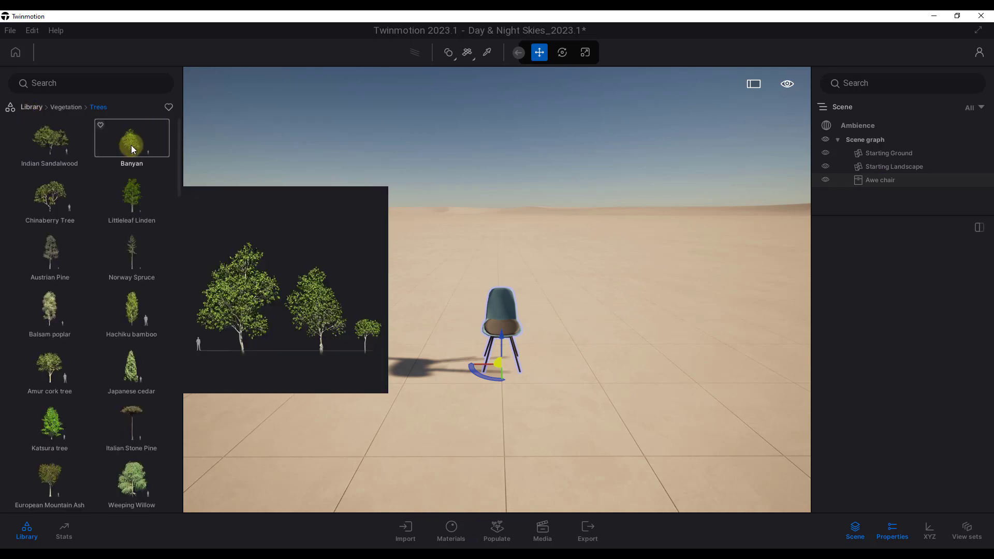
left_click(495, 535)
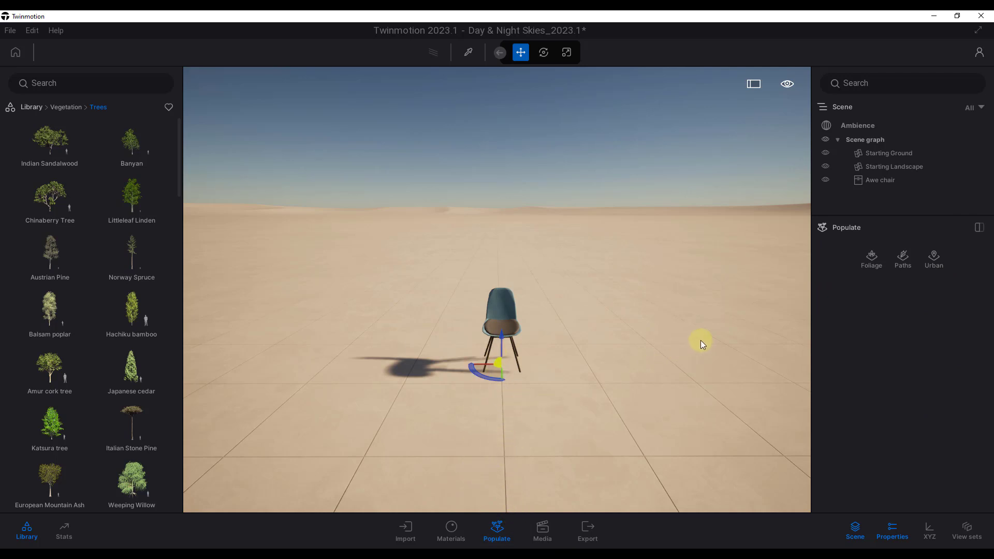
left_click(872, 253)
left_click(888, 299)
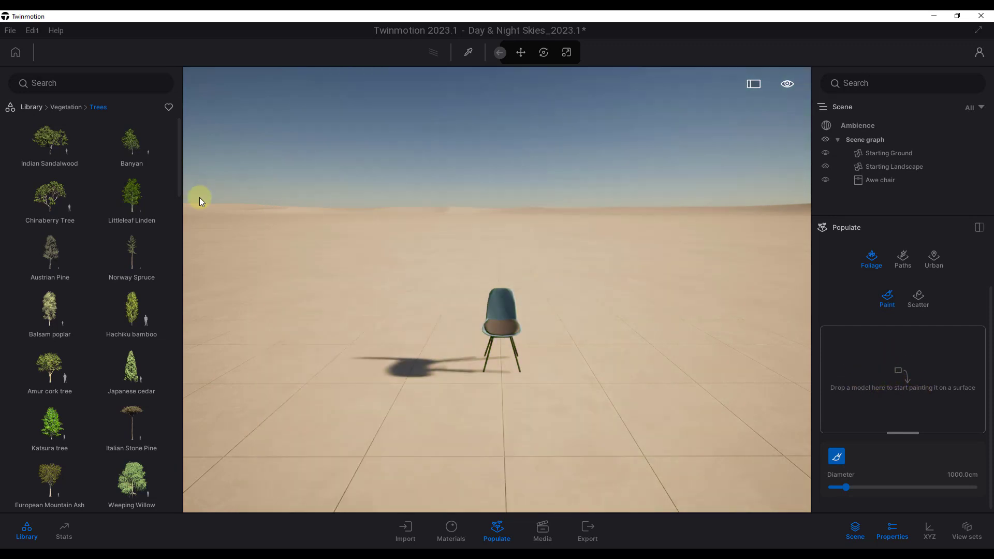
Step: Add Littleleaf Linden and Banyan to the paint set and paint trees and grass across the ground
mouse_move(132, 199)
mouse_move(132, 199)
left_mouse_down()
mouse_move(876, 350)
mouse_move(890, 369)
left_mouse_up()
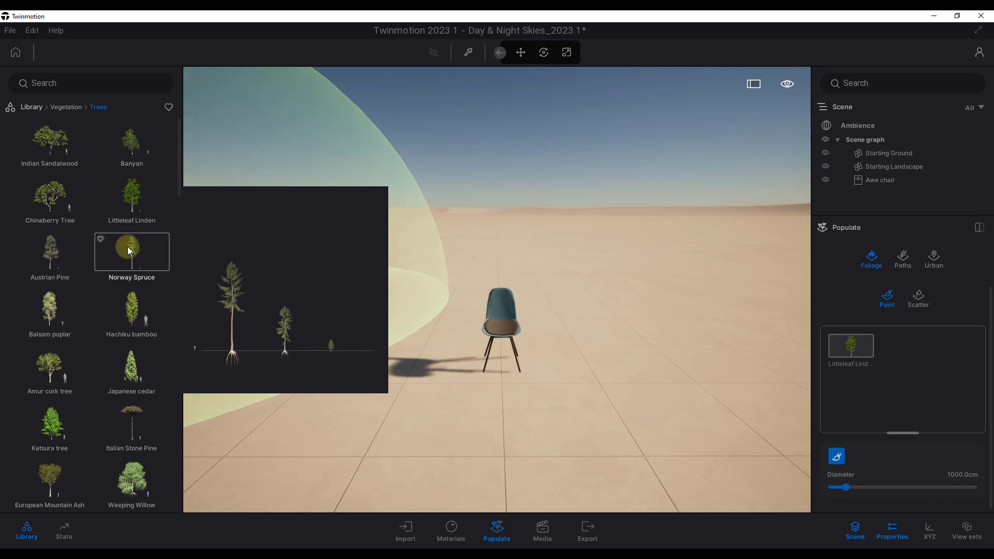
key("Escape")
left_click_drag(753, 324, 929, 385)
mouse_move(341, 254)
left_mouse_down()
mouse_move(616, 249)
mouse_move(730, 256)
left_mouse_up()
mouse_move(502, 232)
left_mouse_down()
mouse_move(316, 243)
mouse_move(309, 234)
mouse_move(572, 214)
mouse_move(628, 232)
mouse_move(628, 242)
mouse_move(452, 226)
left_mouse_up()
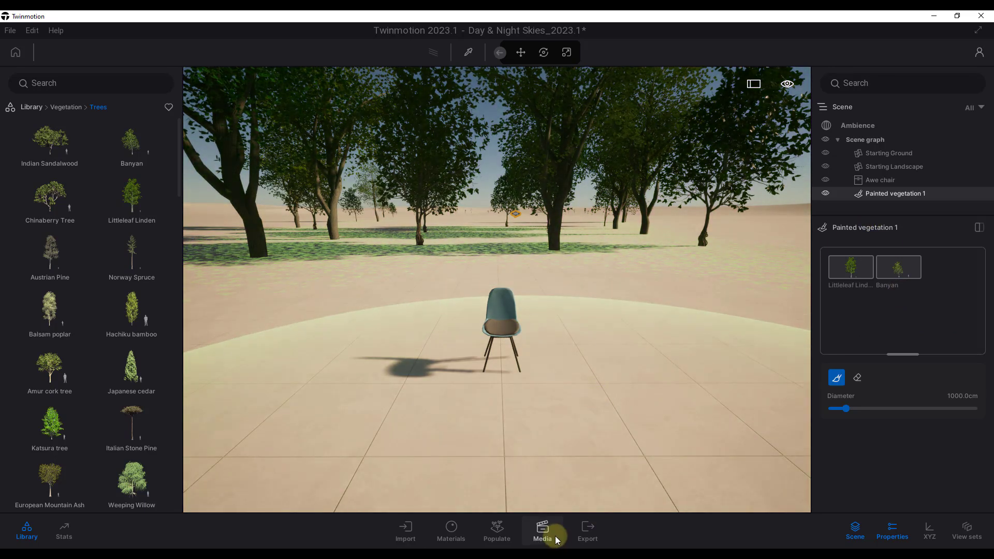
Step: In the Media dock, preview 4_Day through 7_Day and 14_Night, ending on 11_Night
left_click(544, 530)
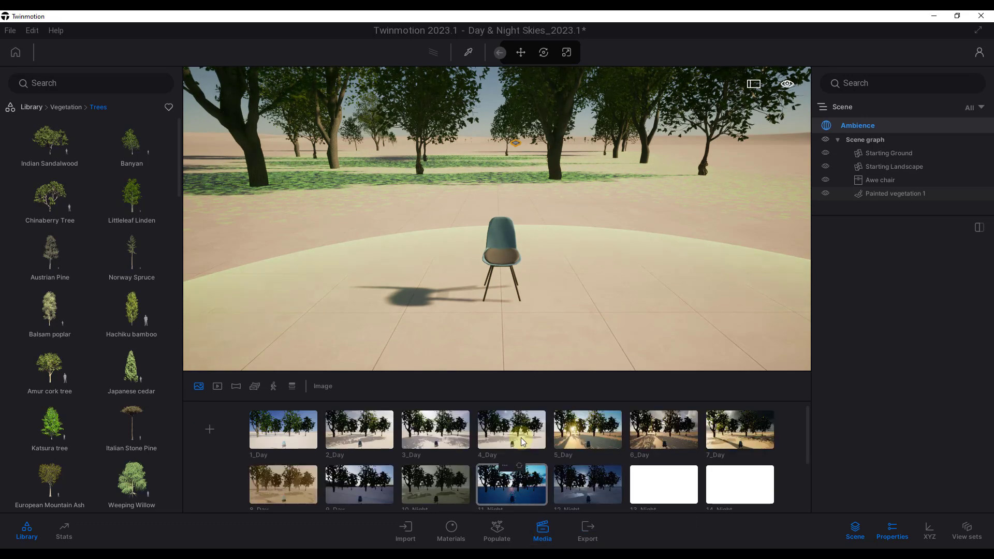
left_click(520, 437)
left_click(580, 435)
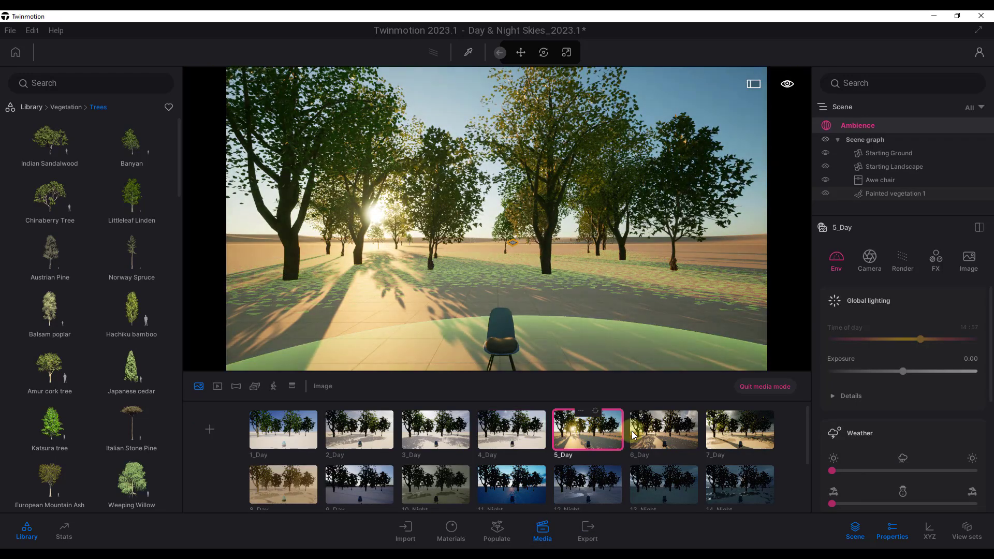
left_click(664, 429)
left_click(765, 432)
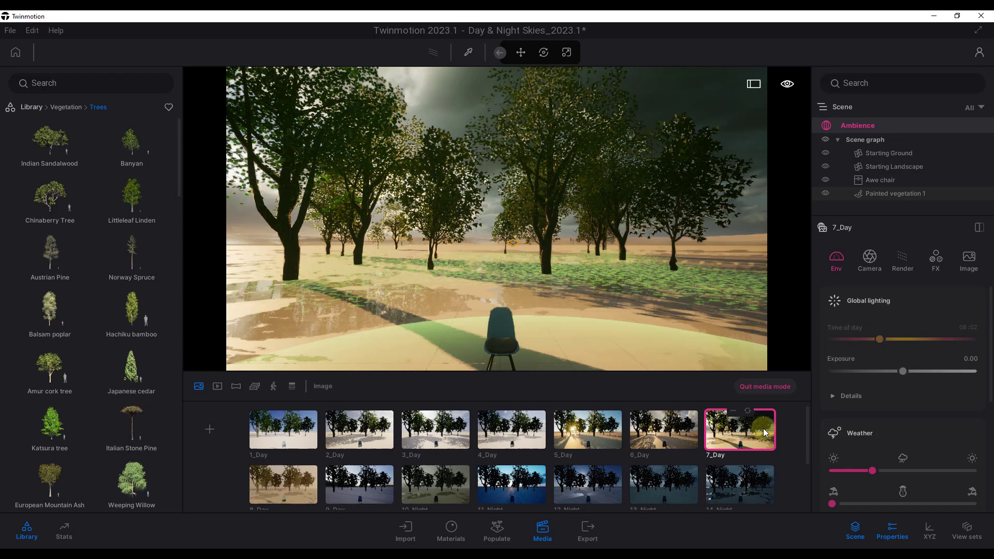
left_click(756, 485)
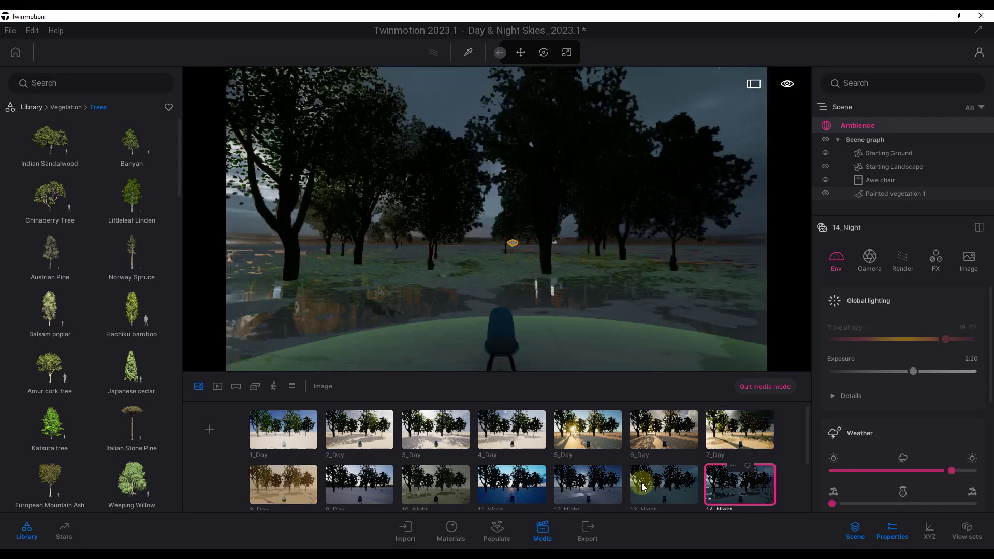
left_click(510, 485)
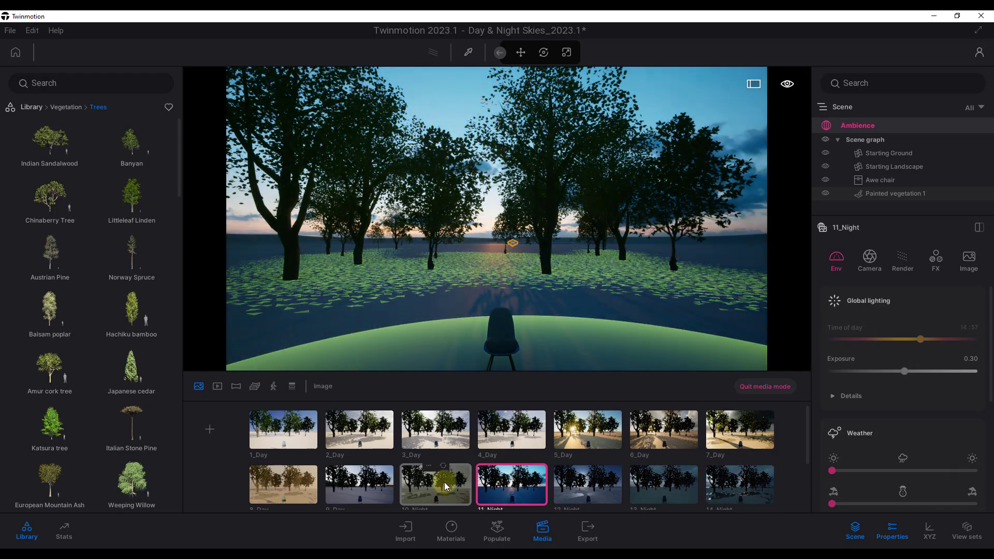
scroll(476, 466, "down", 1)
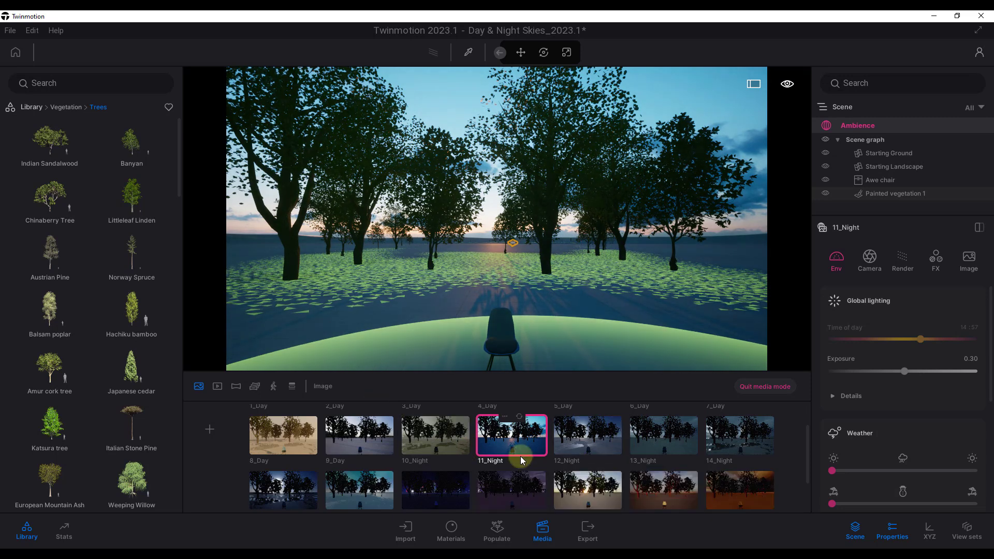
scroll(538, 455, "down", 1)
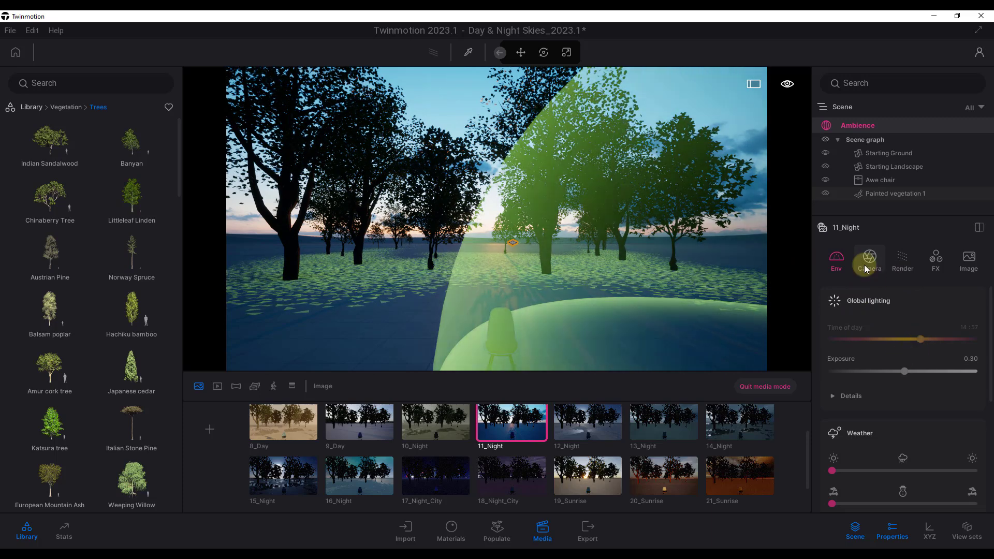
scroll(902, 395, "down", 3)
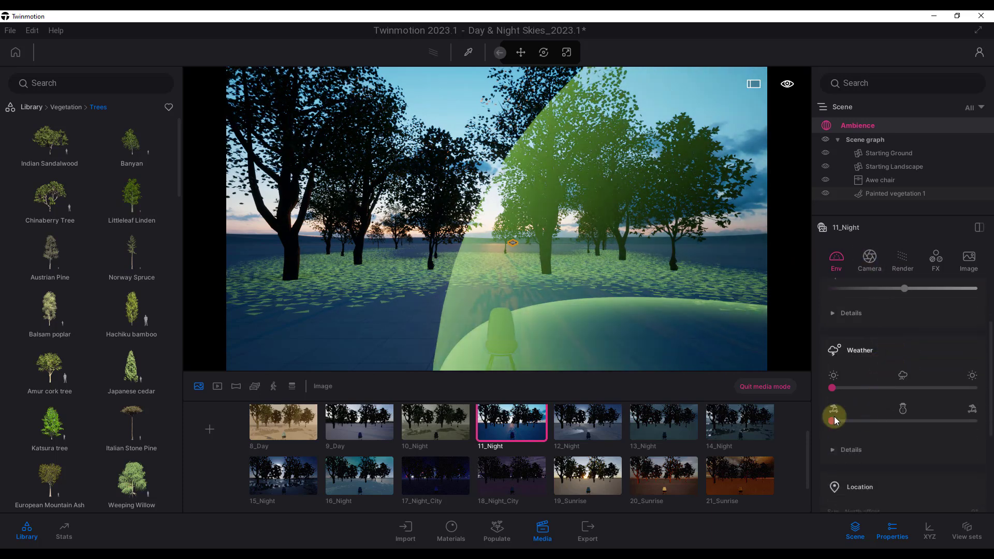
Step: Make the weather wet and flooded, test snow cover, and rotate the HDRI sky
left_click(712, 241)
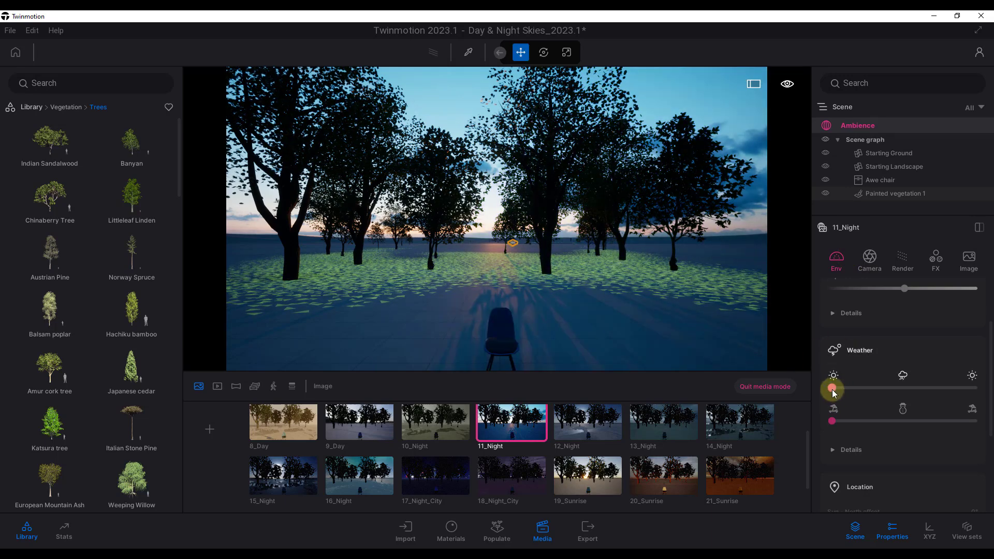
left_click_drag(836, 387, 945, 393)
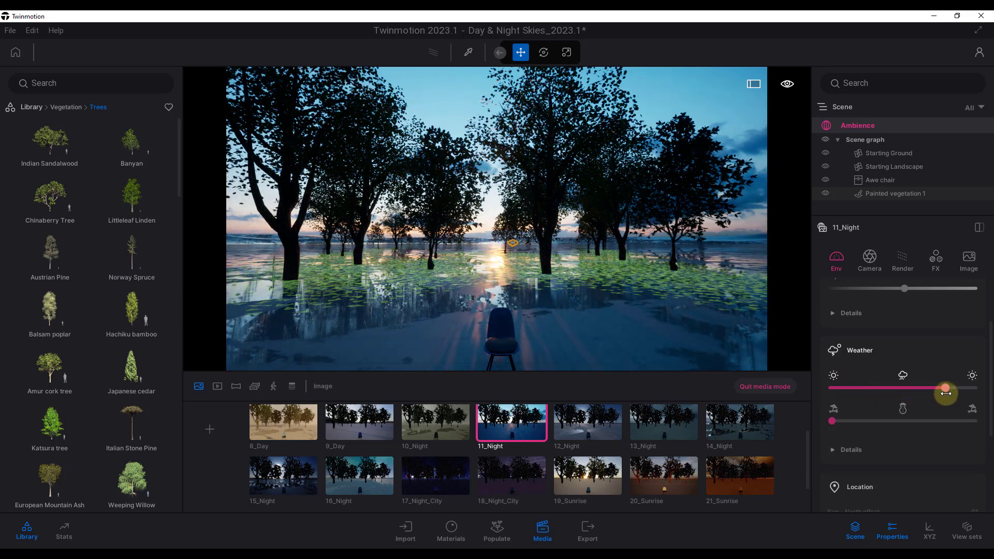
left_click_drag(831, 422, 809, 421)
scroll(906, 340, "down", 5)
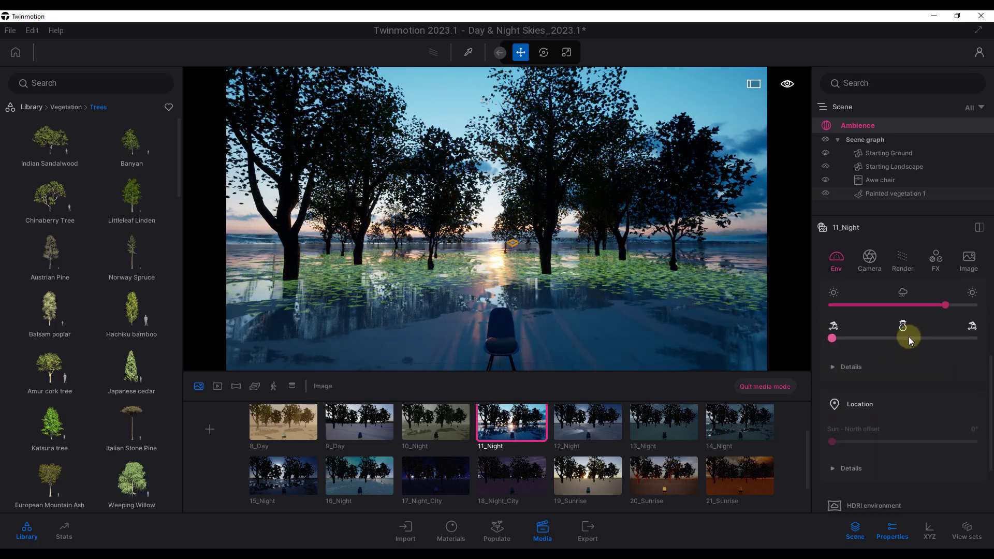
left_click(857, 413)
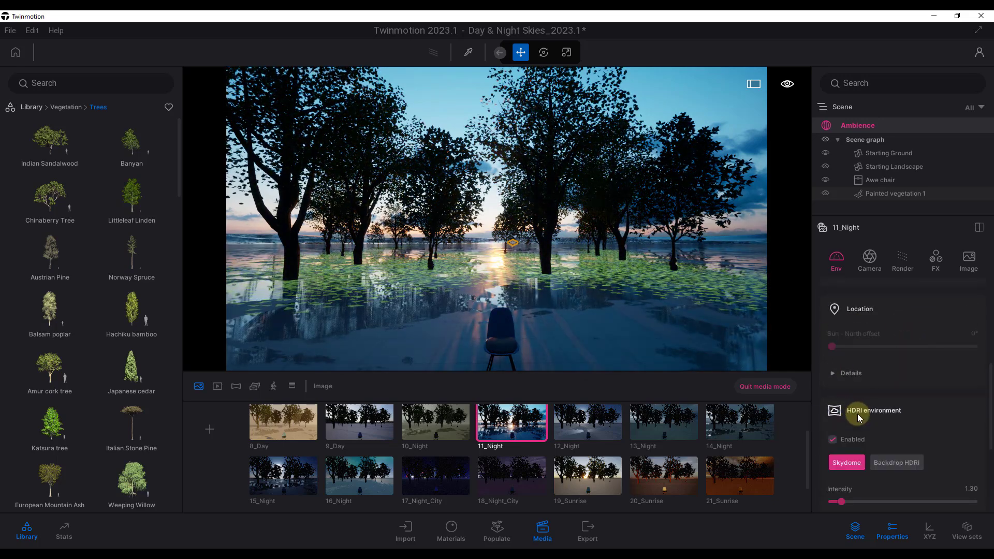
scroll(873, 399, "down", 3)
left_click_drag(833, 380, 964, 388)
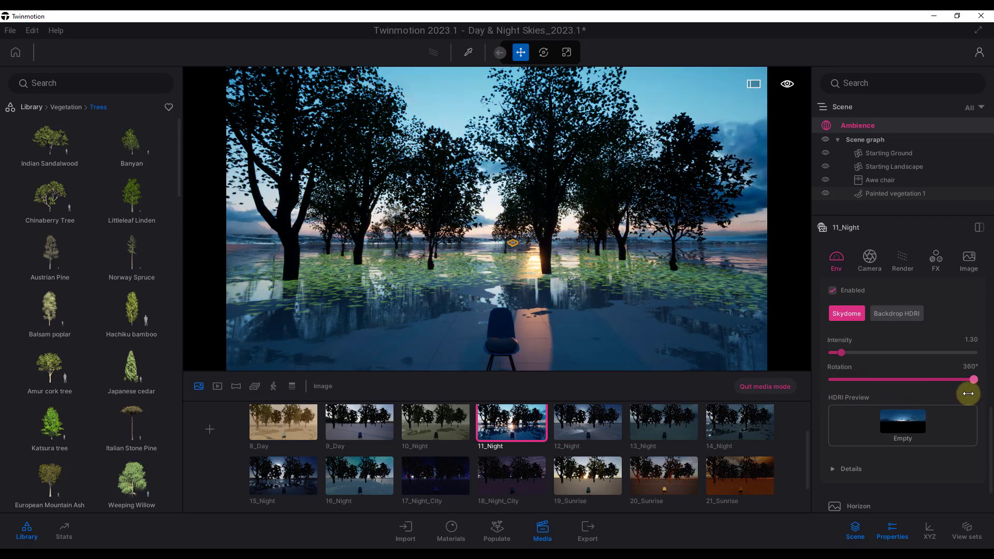
Step: Switch the scene to 19_Sunrise, then to the 23_Sunrise image
scroll(588, 450, "down", 2)
left_click(587, 426)
left_click(369, 496)
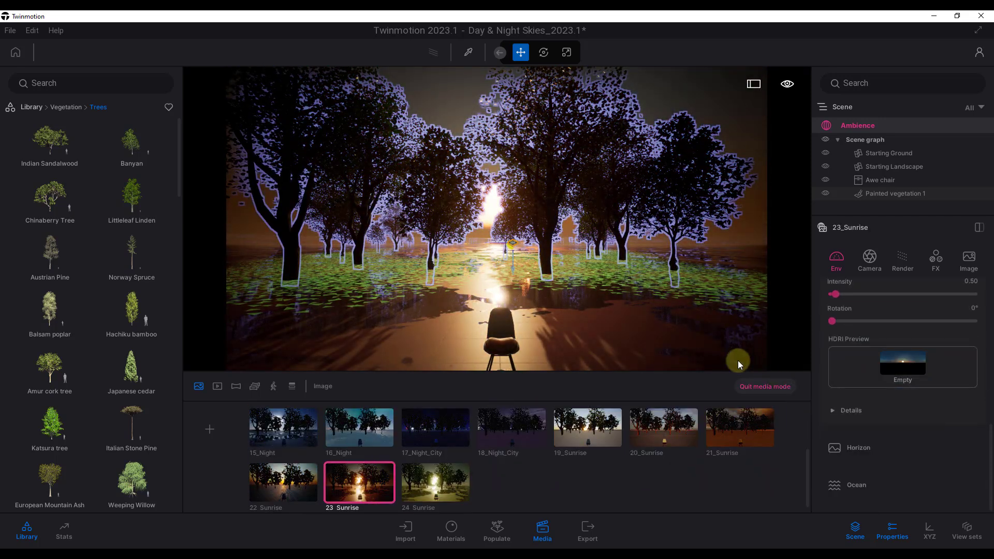
Step: Leave media mode and rotate the Ambience sun's north offset to 59°
left_click(759, 387)
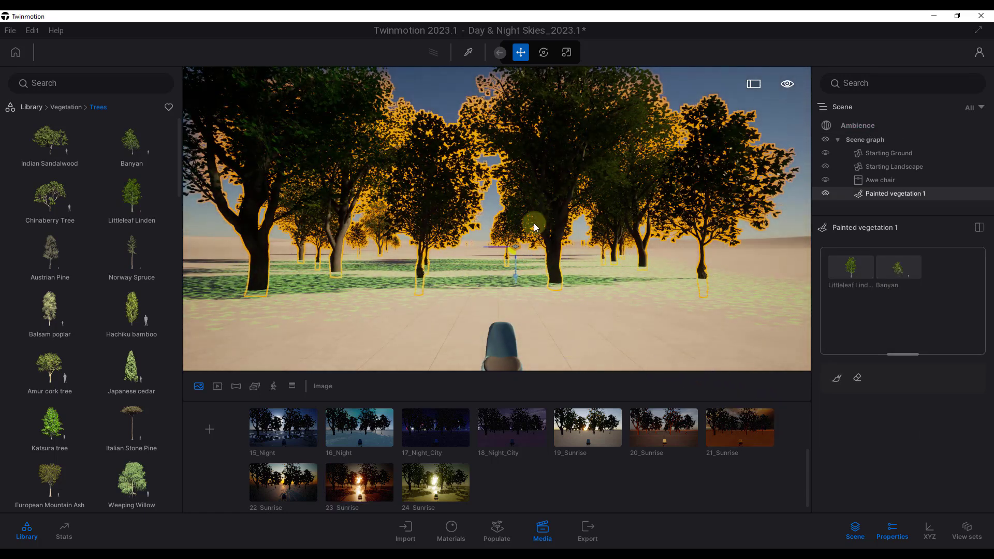
left_click_drag(431, 236, 495, 219)
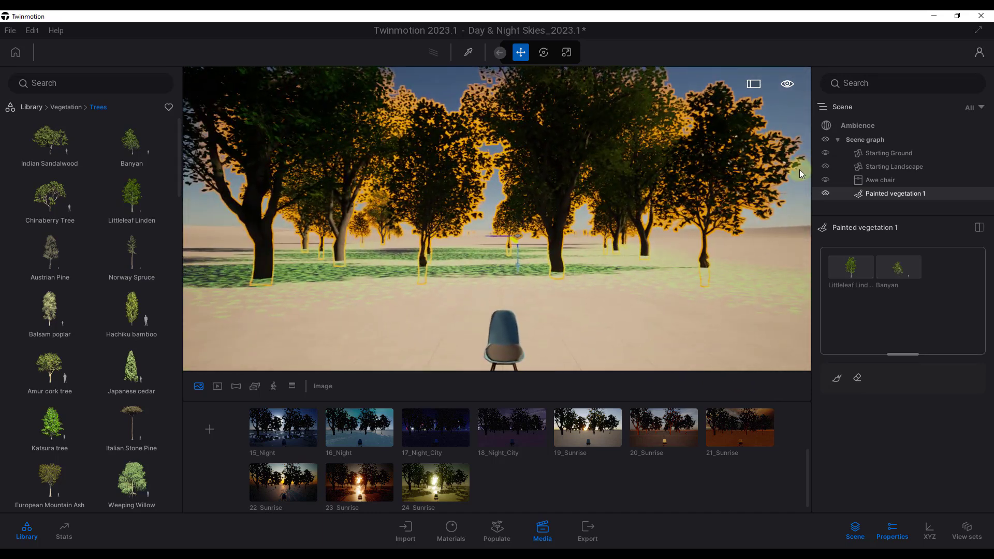
left_click(863, 126)
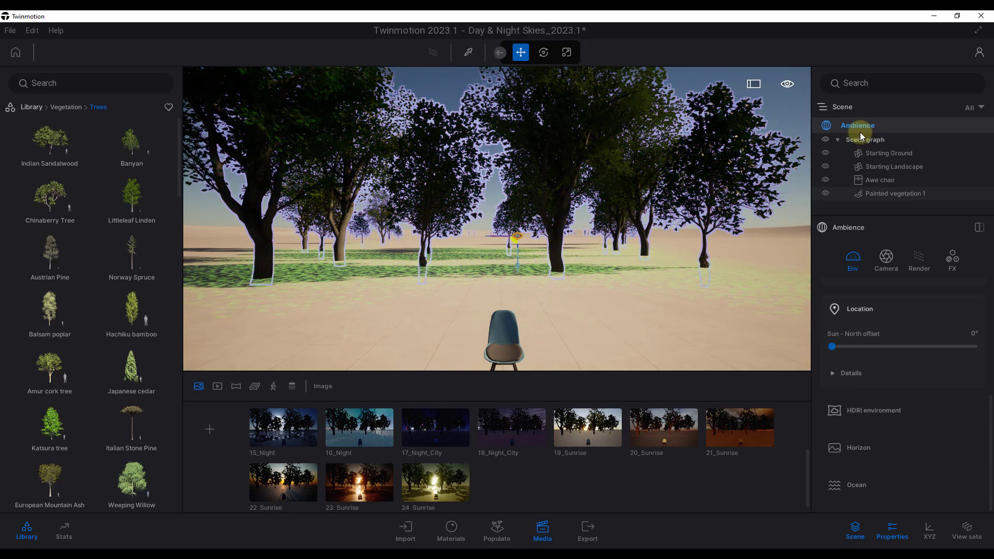
left_click(832, 347)
left_click_drag(831, 349, 908, 402)
Step: Add vignetting under Camera effects, view the Render and FX settings, and hide the image strip
left_click(880, 256)
left_click(874, 402)
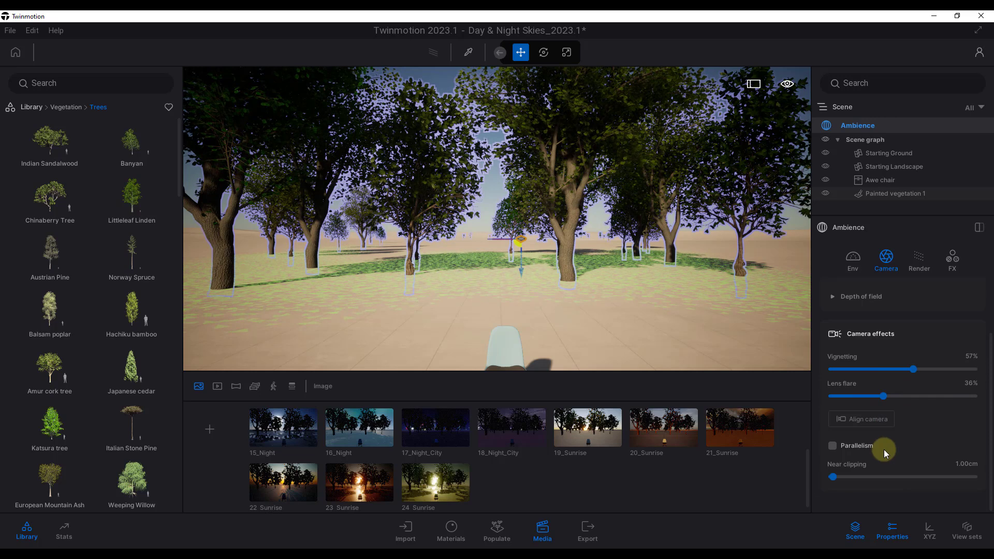
left_click(917, 255)
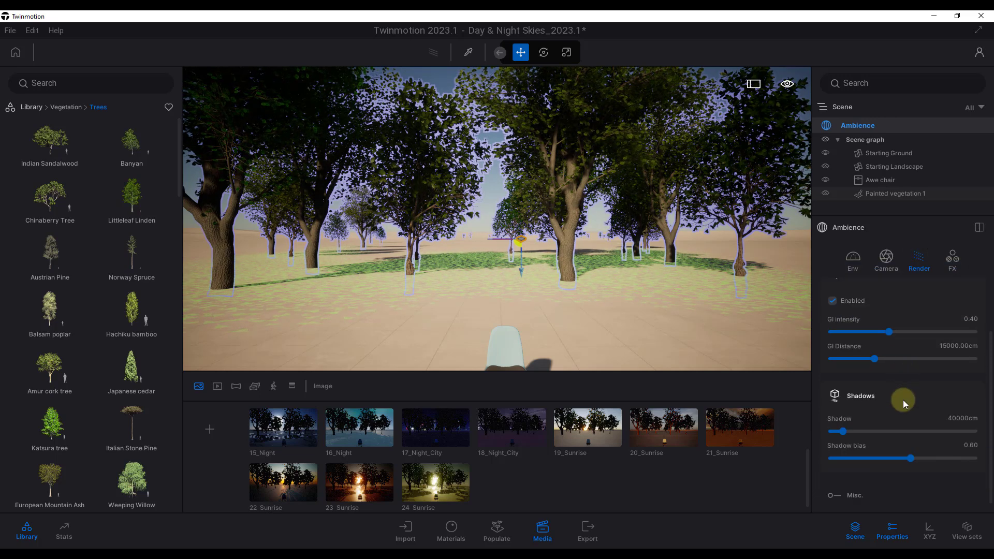
scroll(921, 351, "up", 2)
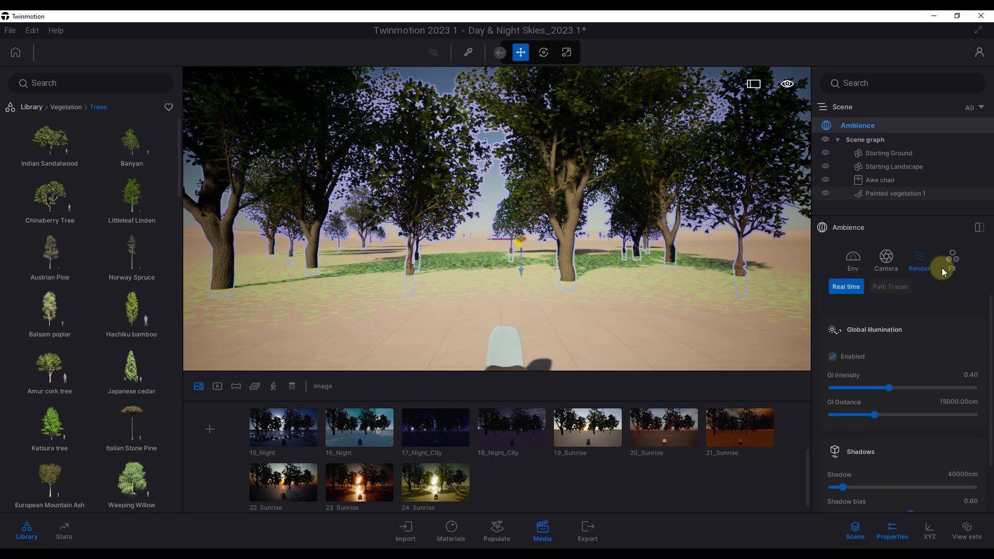
left_click(941, 266)
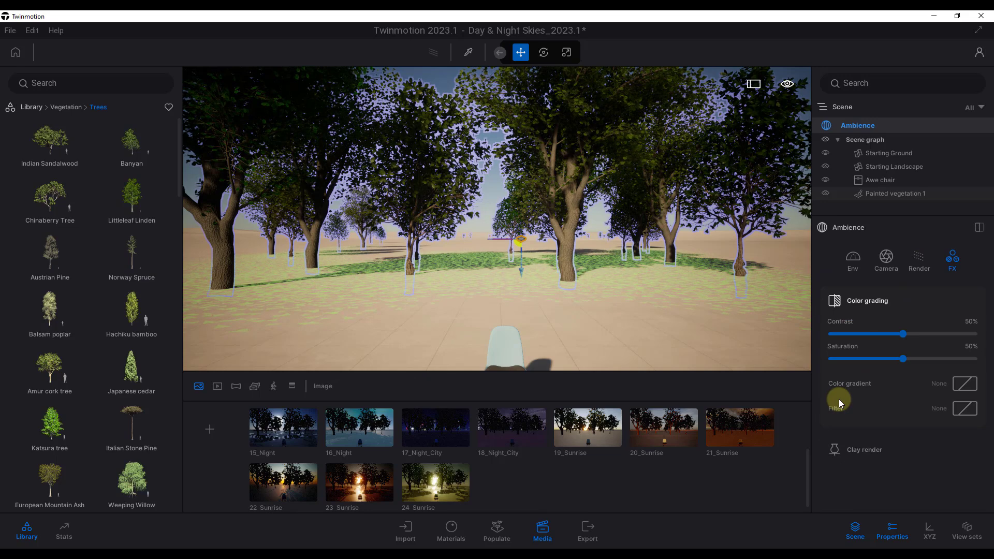
left_click(539, 528)
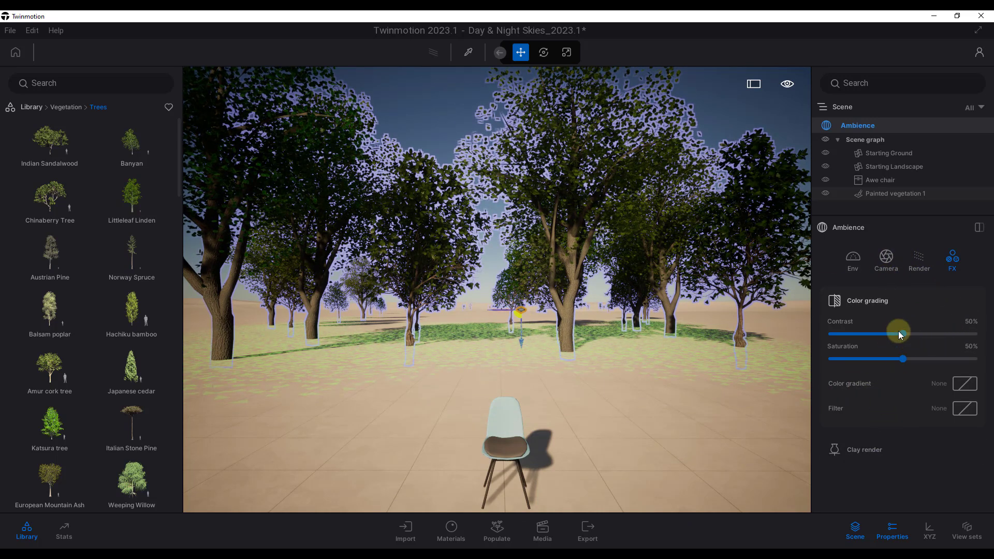
mouse_move(543, 261)
left_mouse_down()
mouse_move(580, 262)
mouse_move(497, 259)
mouse_move(544, 258)
left_mouse_up()
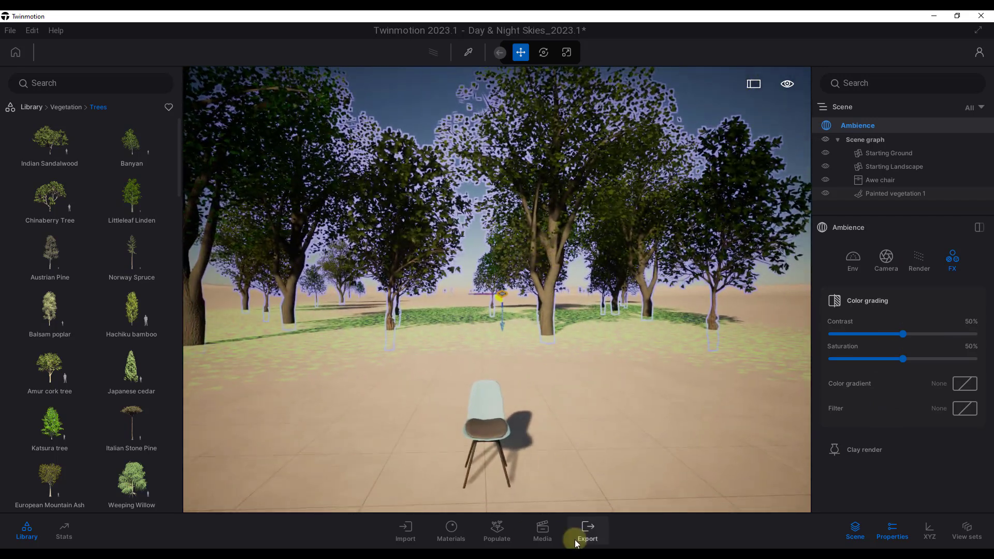
Step: Open the export options to look them over
left_click(580, 527)
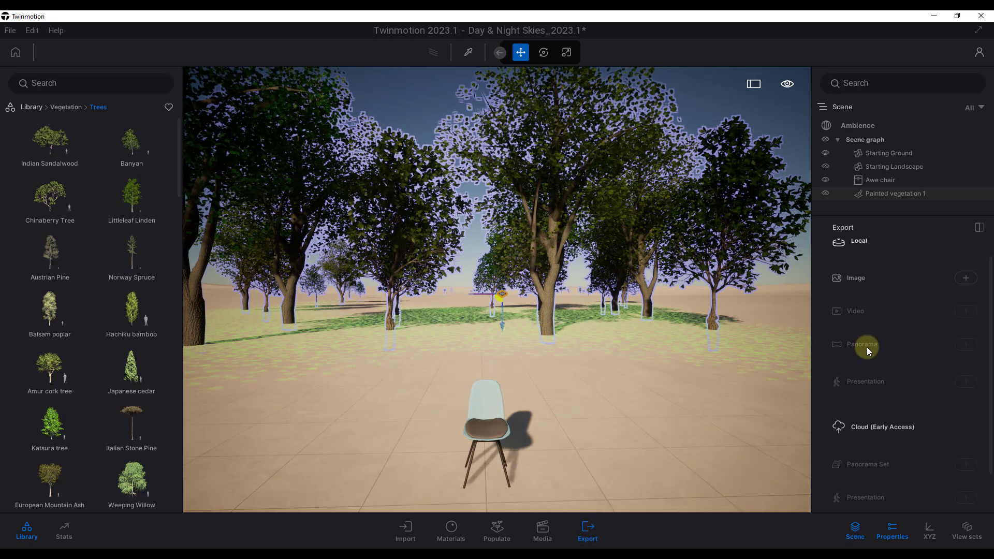
scroll(872, 367, "down", 2)
scroll(883, 396, "up", 2)
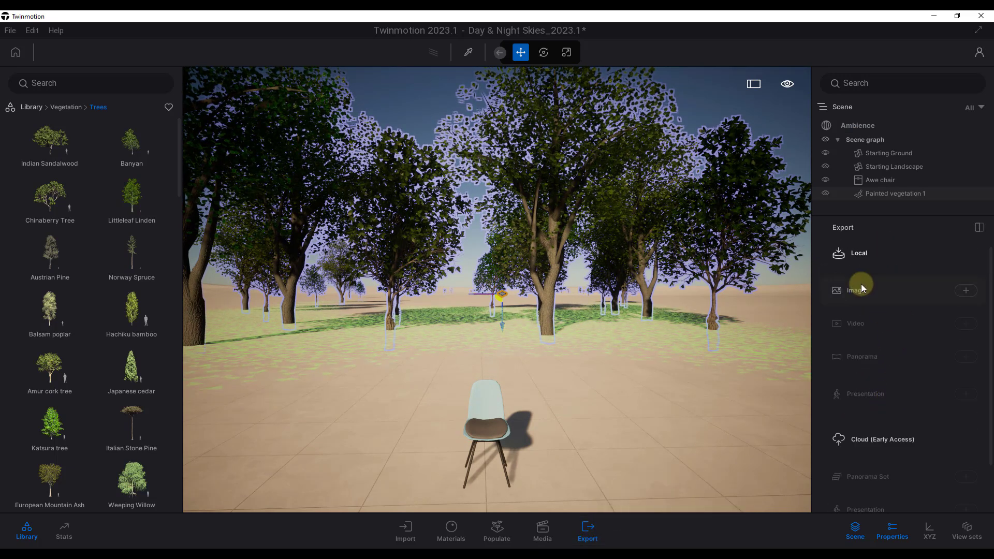
Step: Reapply the 23_Sunrise image, rotate its HDRI sky to 37°, and reopen Export
left_click(555, 530)
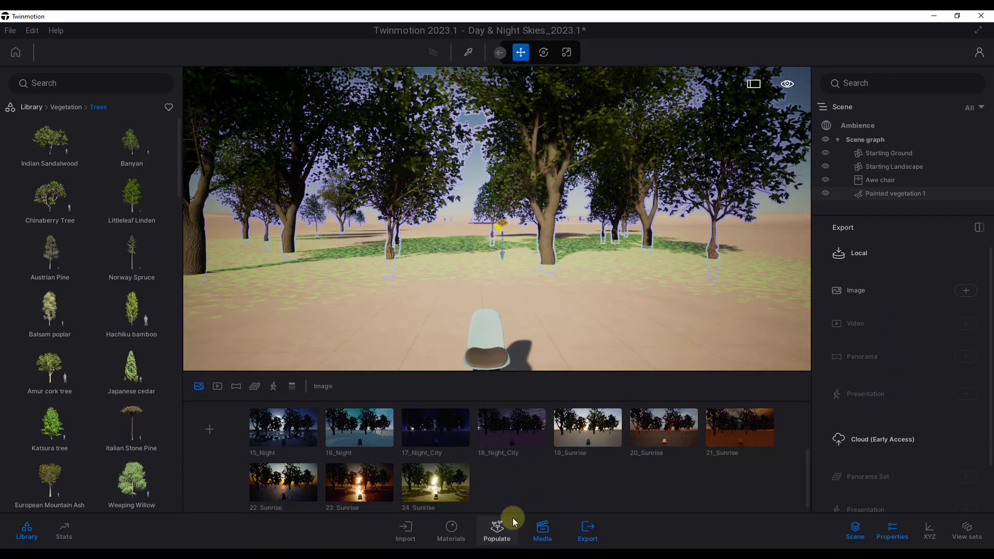
left_click(333, 474)
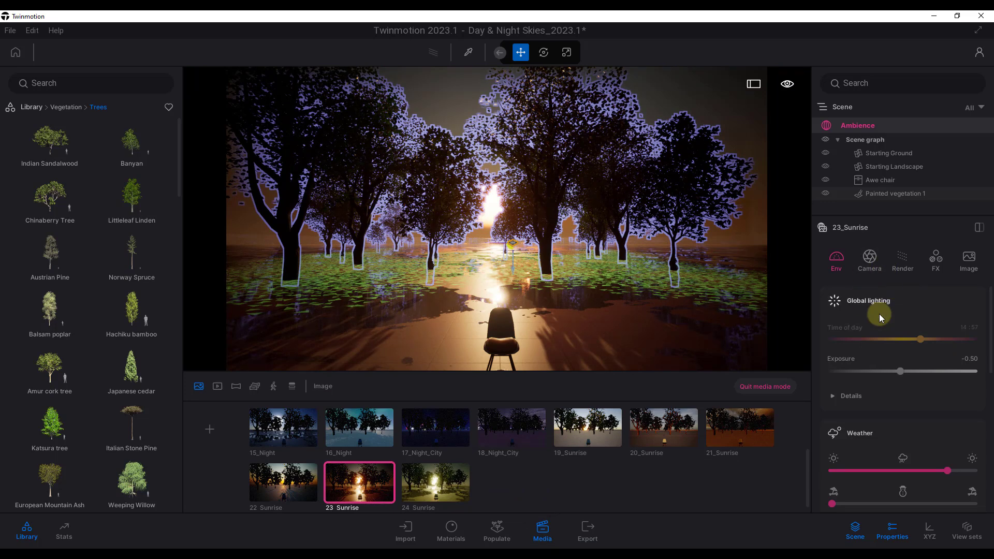
scroll(884, 348, "down", 5)
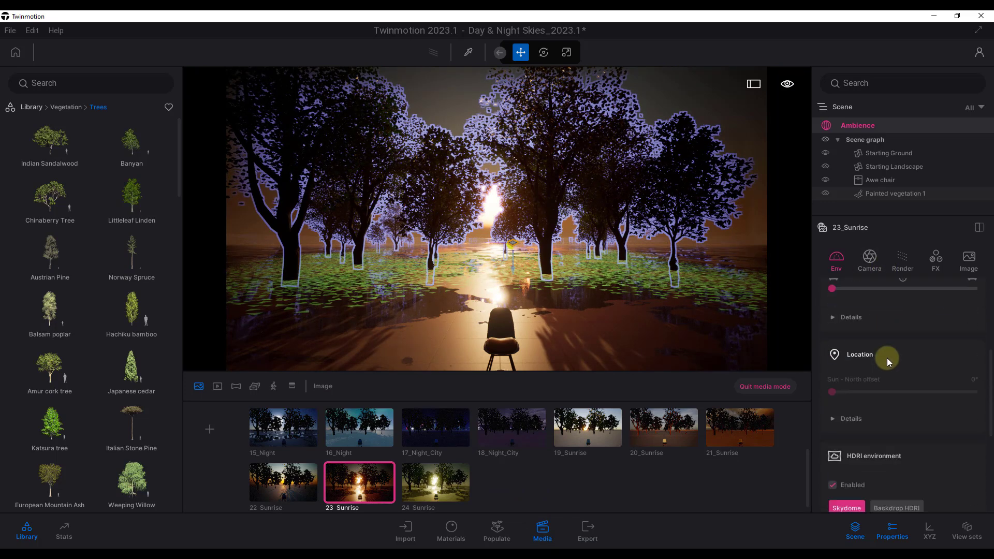
scroll(886, 377, "down", 5)
left_click_drag(833, 357, 847, 359)
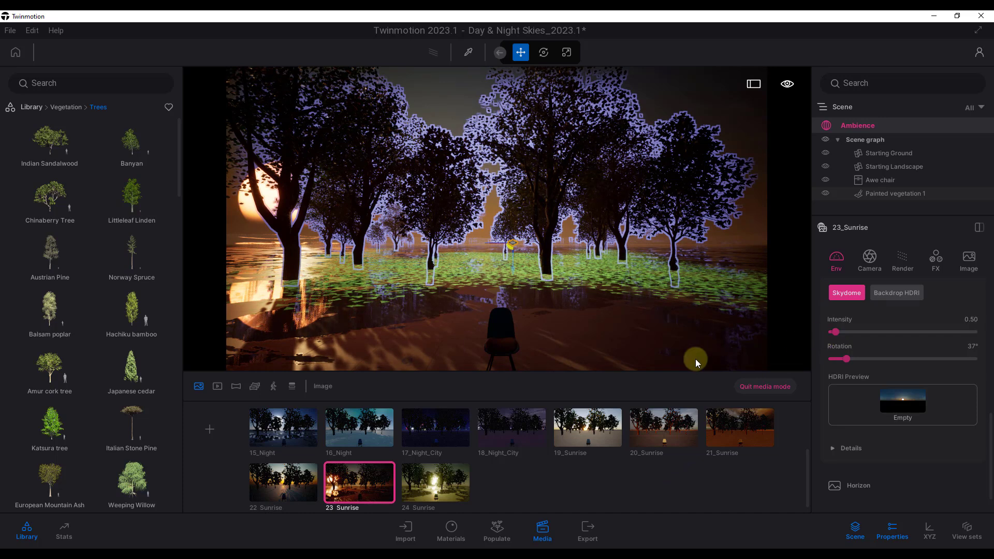
left_click(587, 533)
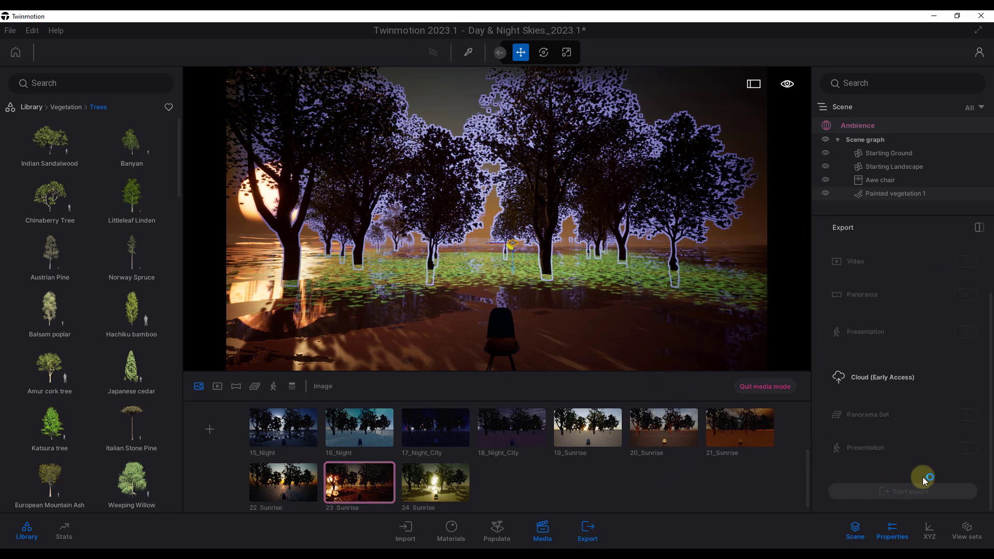
Step: Expand the Image export settings for JPG output with motion blur
scroll(873, 309, "up", 2)
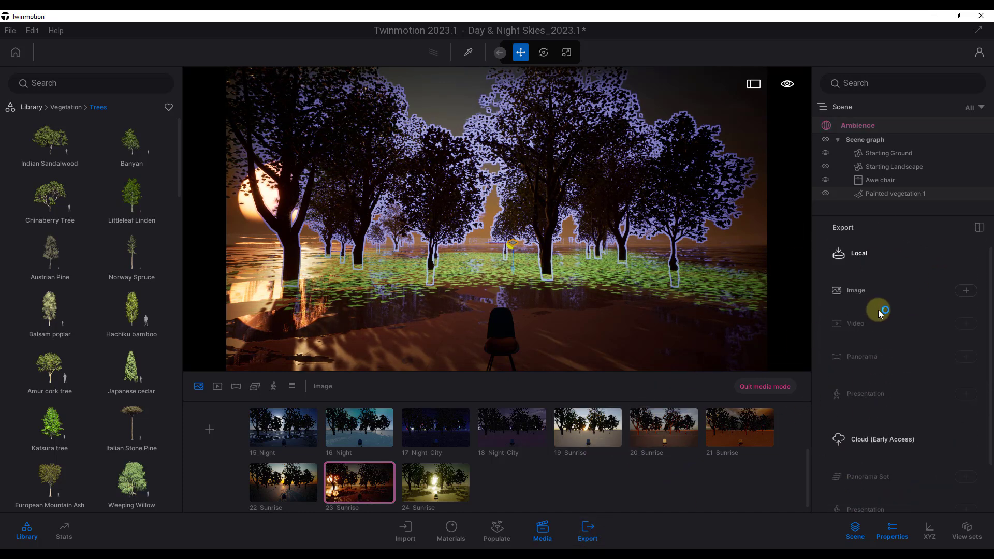
left_click(854, 290)
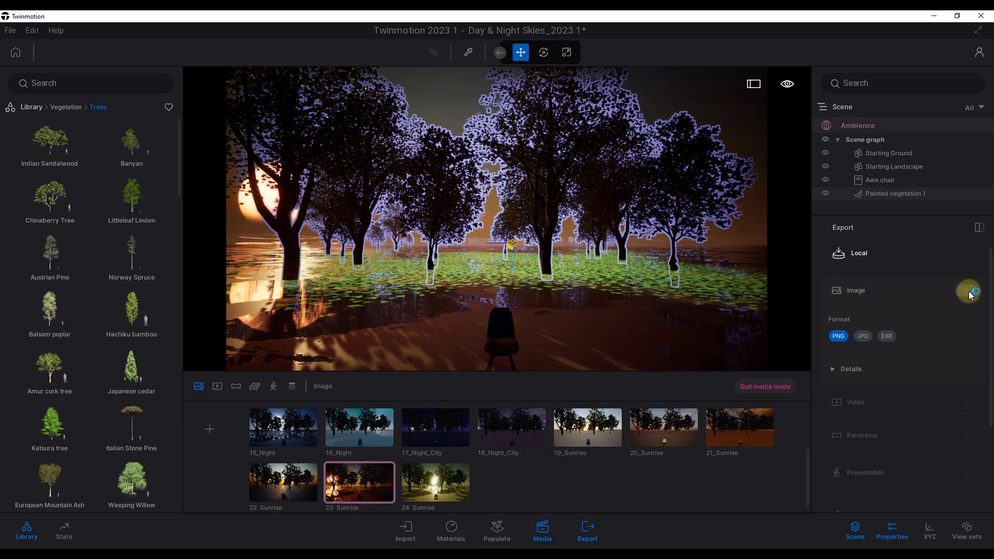
left_click(851, 369)
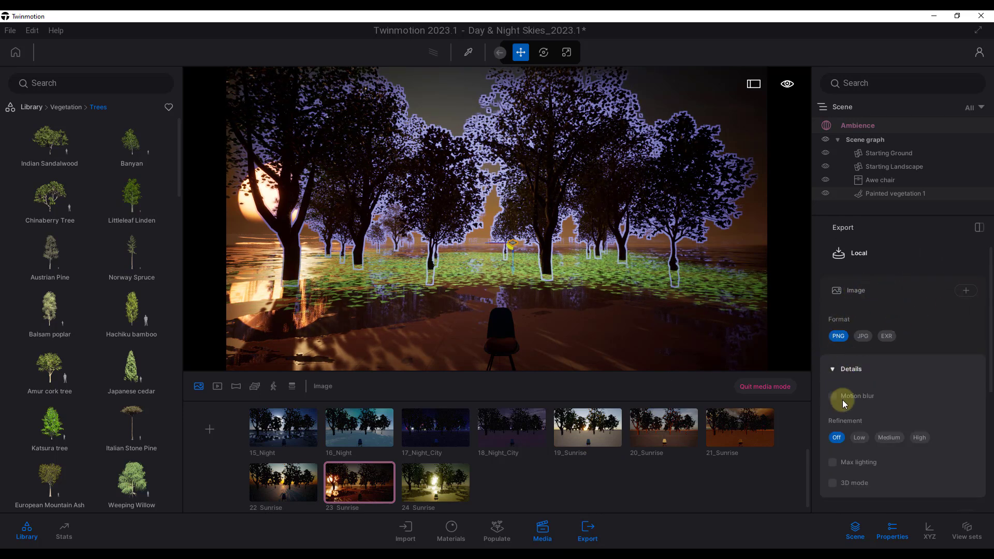
scroll(903, 380, "down", 4)
scroll(905, 350, "up", 2)
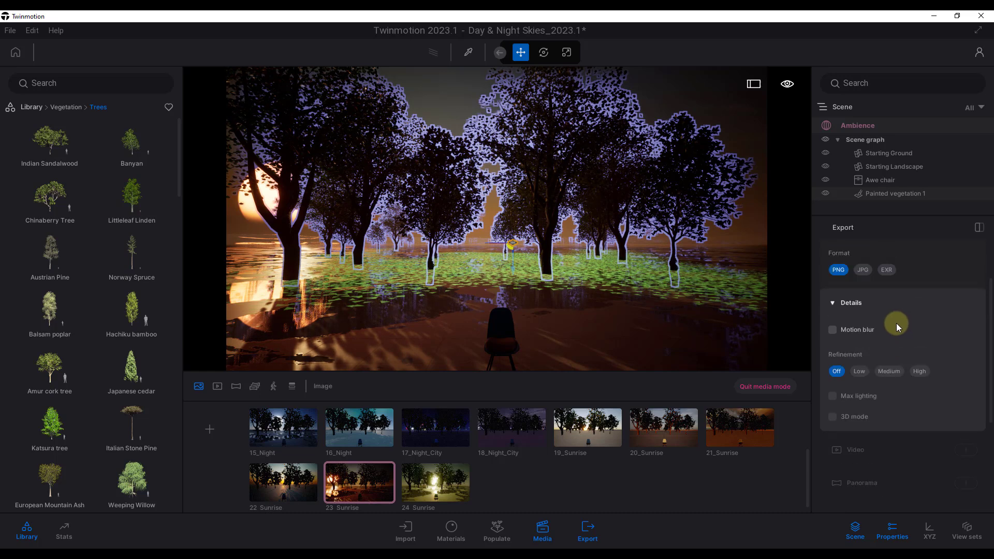
scroll(911, 377, "down", 5)
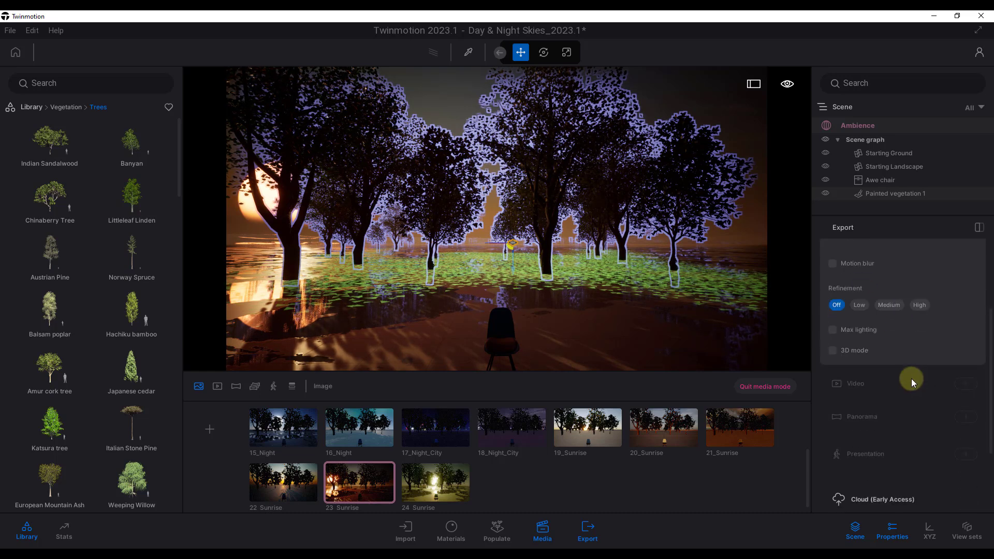
scroll(914, 377, "up", 7)
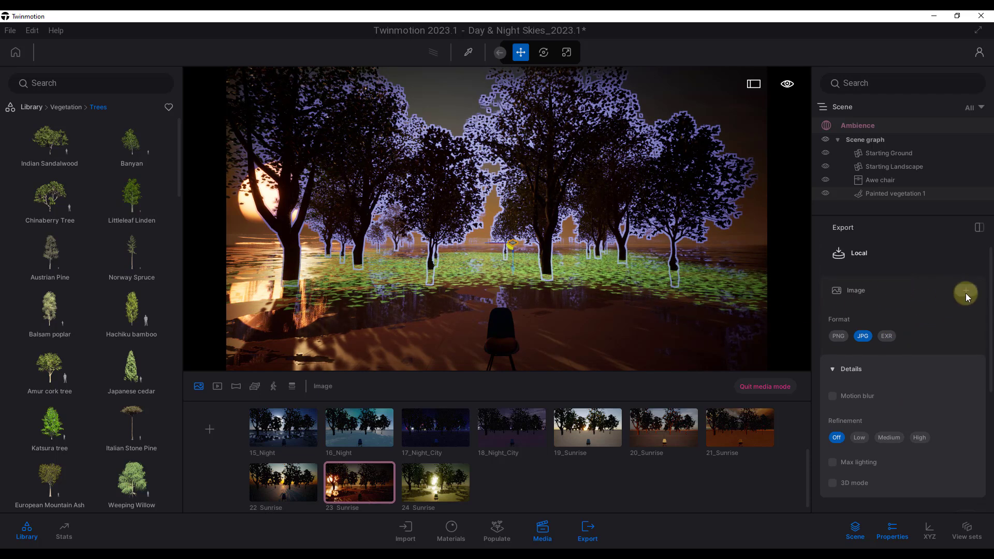
Step: Select 23_Sunrise as the image to export and start the export to a chosen folder
left_click(966, 294)
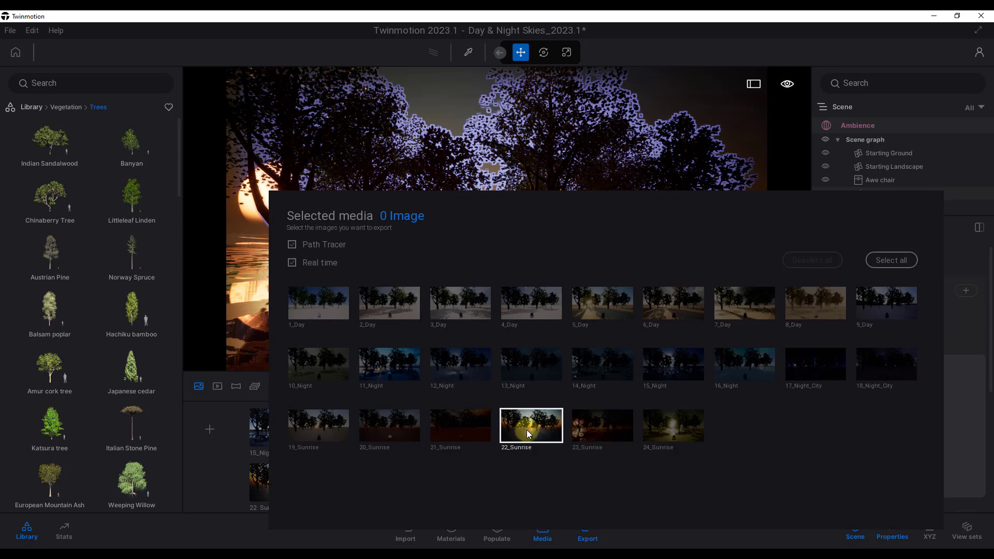
left_click(594, 425)
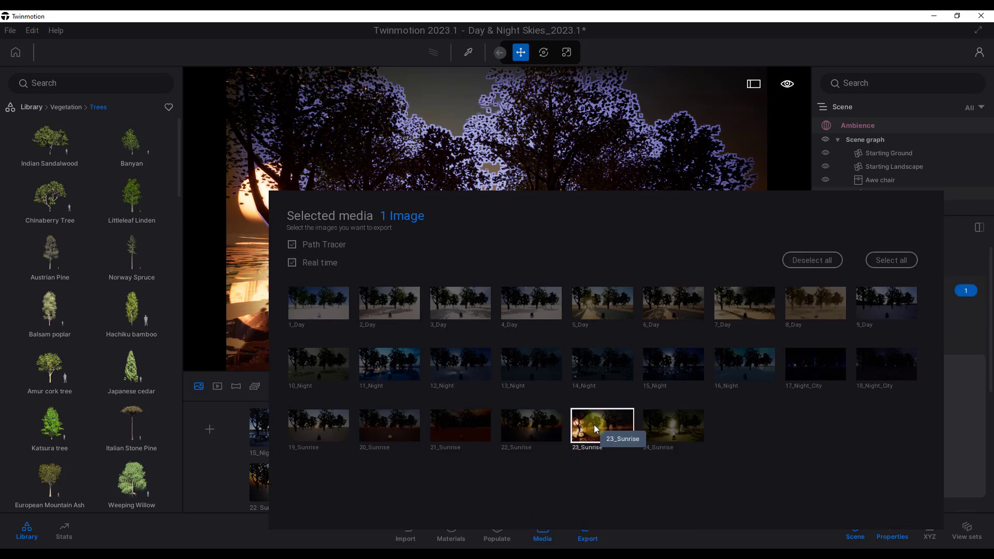
left_click(688, 430)
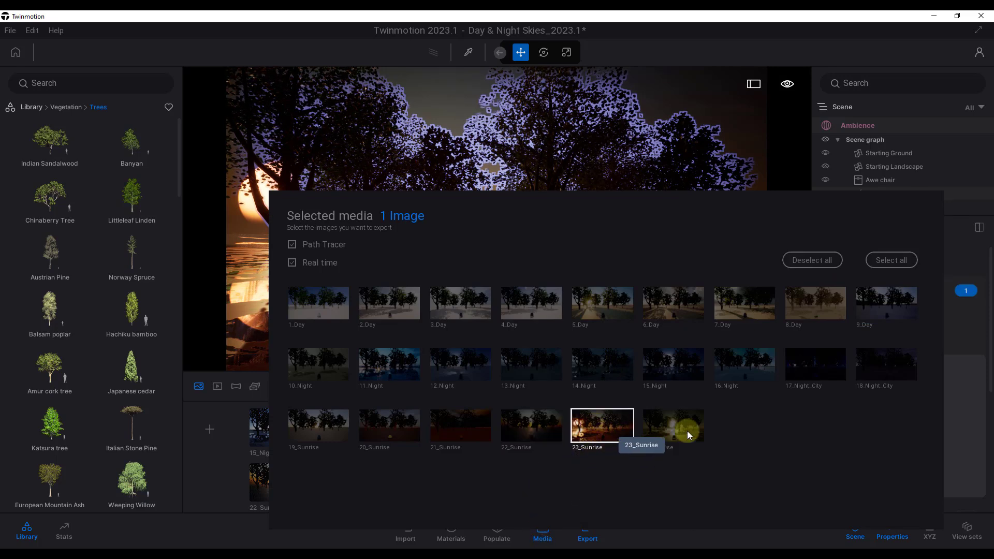
left_click(958, 391)
left_click(966, 291)
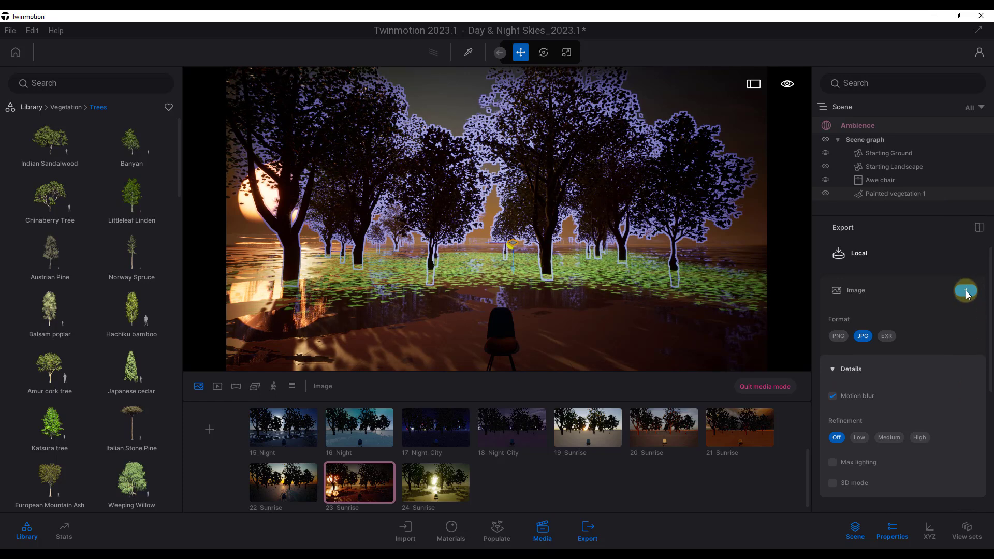
scroll(942, 300, "down", 5)
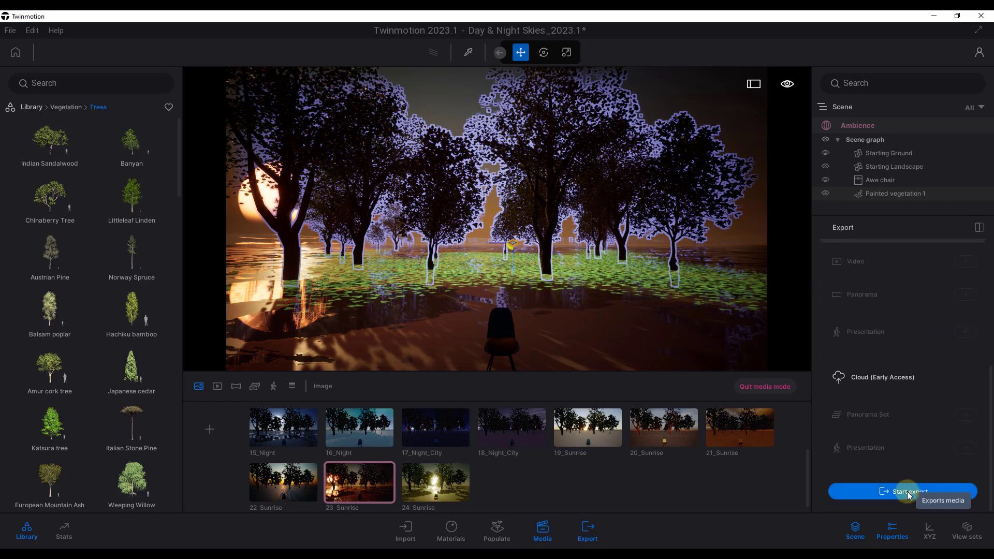
left_click(906, 492)
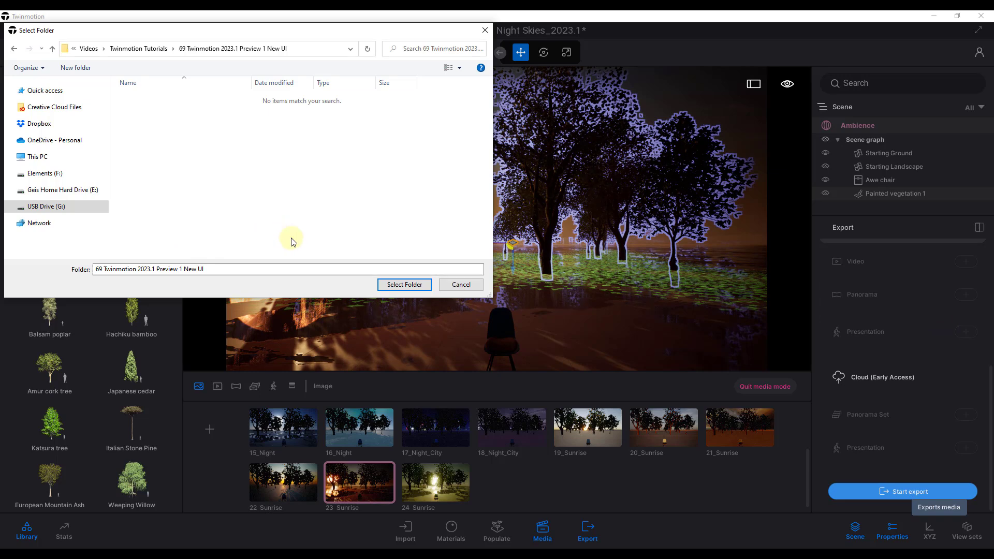
Step: Open the exported 23_Sunrise.jpg (349 KB) in Photos to check it, then close the viewer
left_click(417, 286)
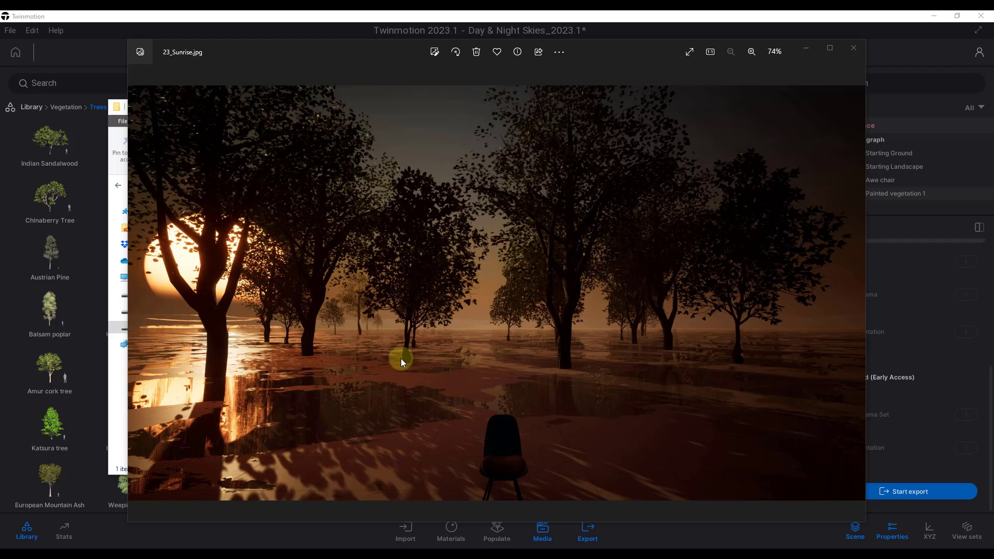
left_click(853, 51)
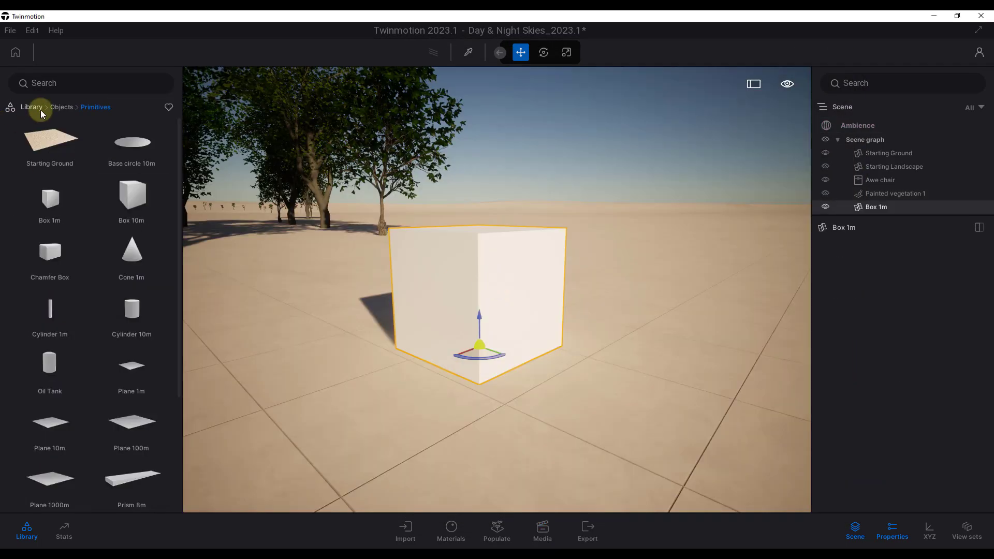
Step: Drag Concrete slabs 01 from Library > Materials > Concrete onto the 1 m box
left_click(31, 106)
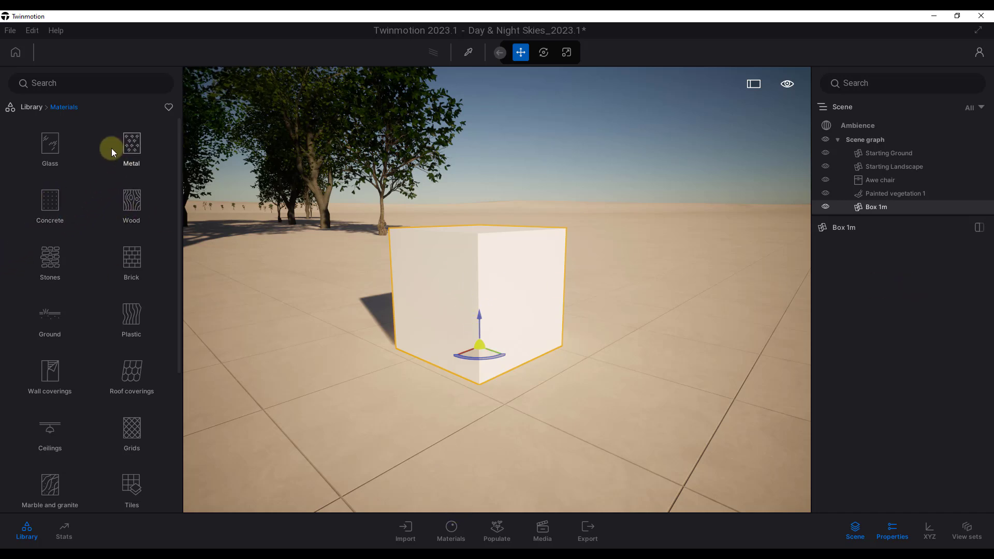
left_click(54, 200)
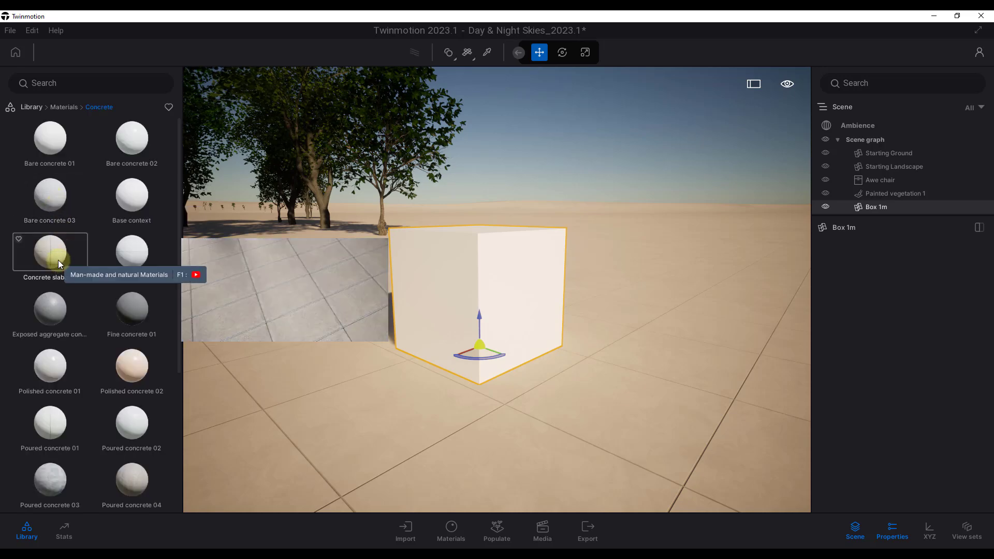
left_click_drag(58, 260, 458, 280)
scroll(476, 285, "up", 5)
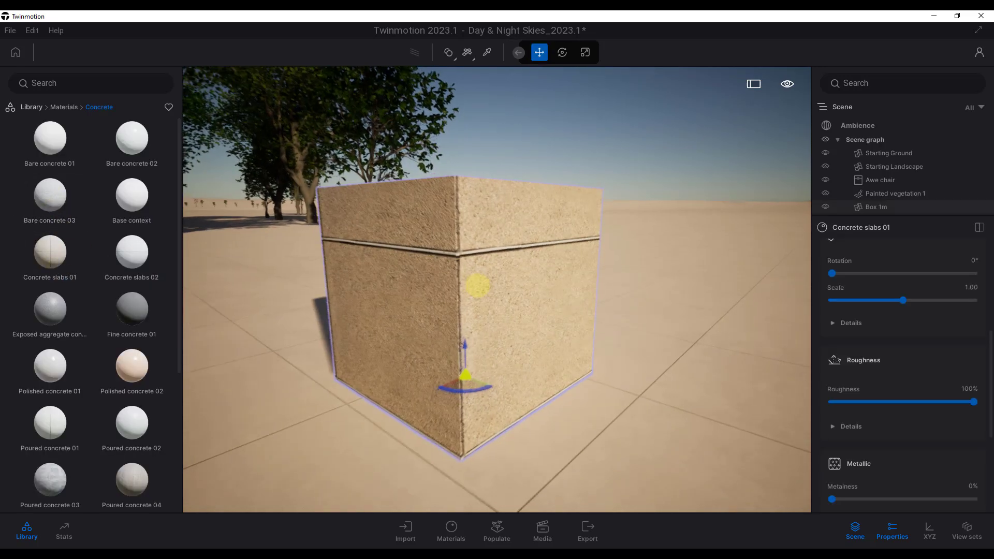
Step: Set the concrete material's UV scale to 0.10 and its rotation to 181°
left_click(491, 55)
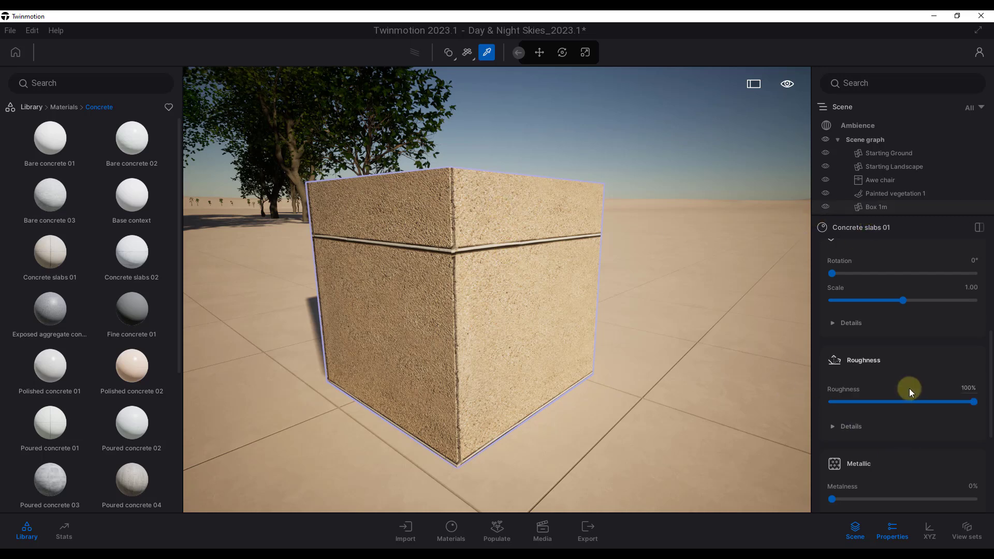
scroll(909, 388, "down", 2)
scroll(904, 389, "up", 3)
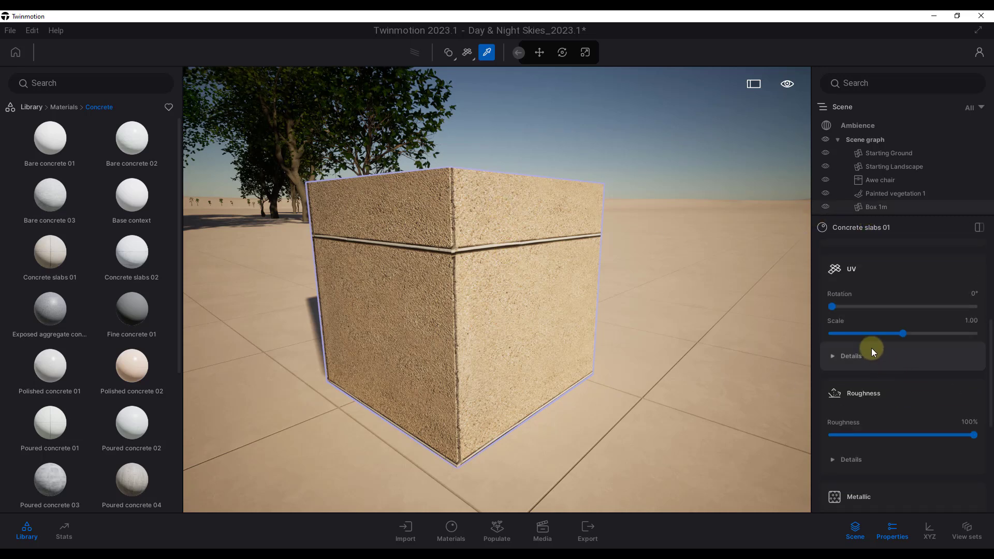
scroll(877, 352, "up", 1)
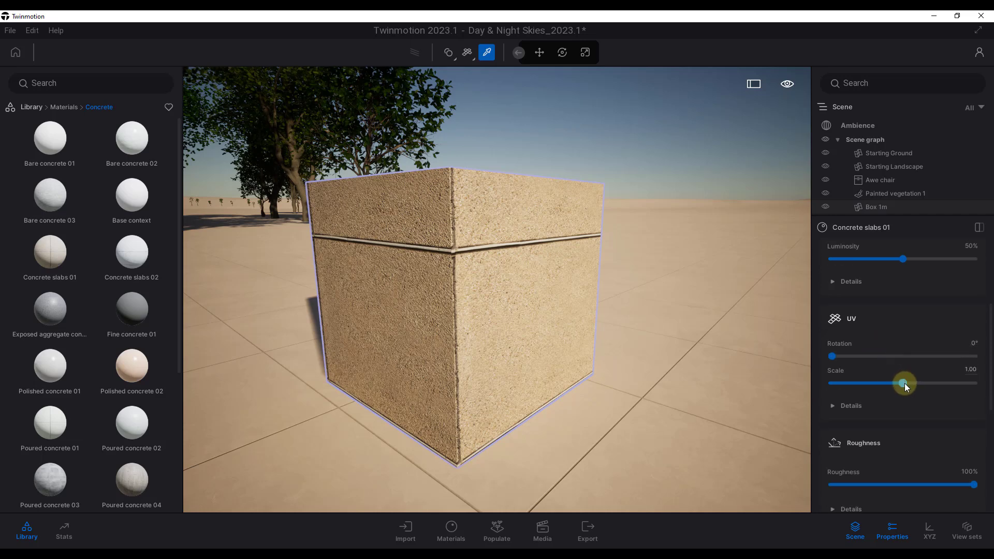
left_click_drag(904, 384, 839, 392)
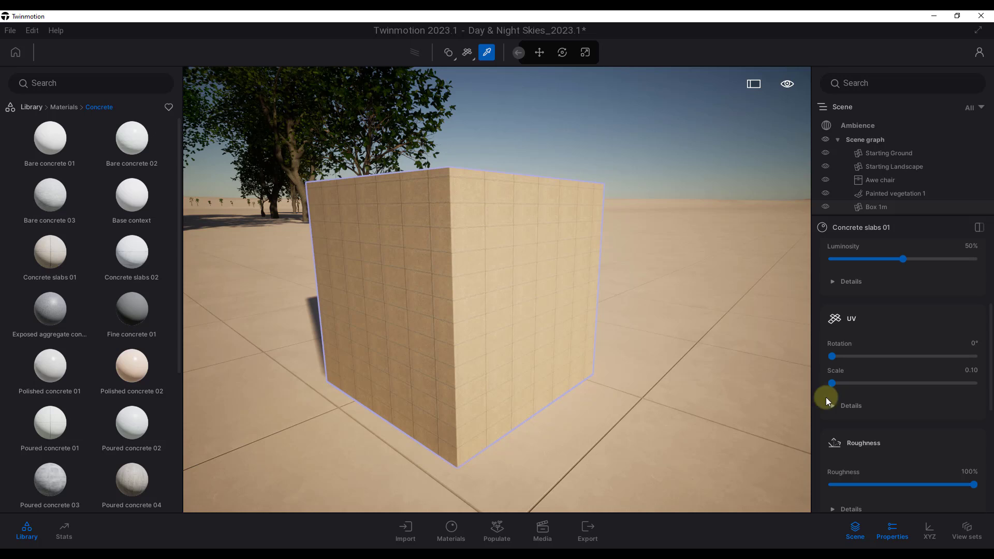
left_click_drag(831, 356, 897, 362)
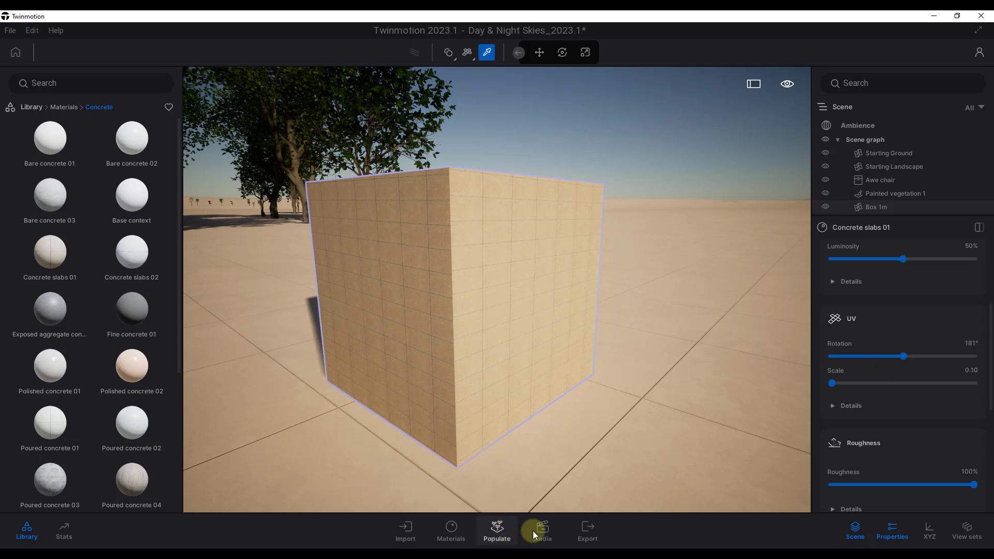
Step: Scroll the Concrete slabs 01 properties and expand Roughness Details
scroll(927, 333, "up", 3)
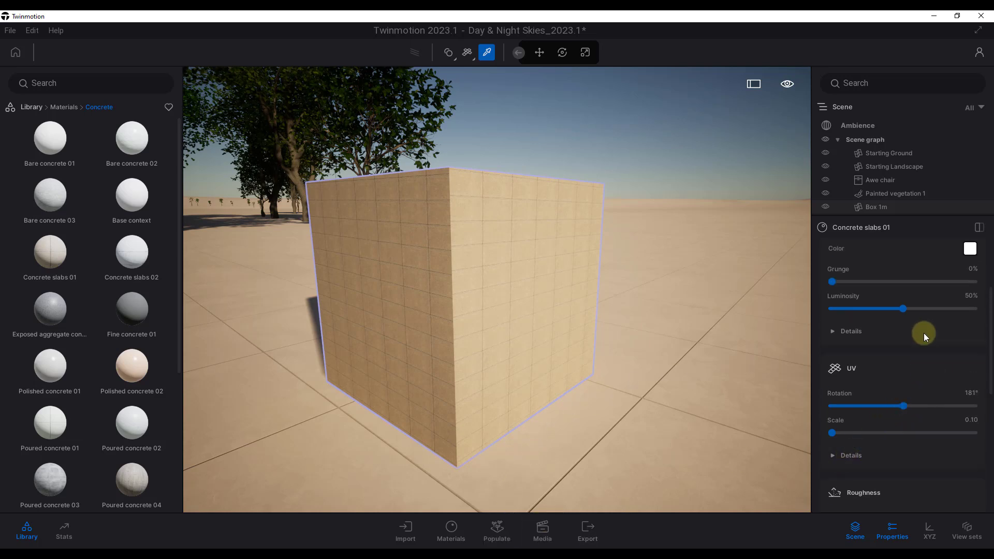
scroll(924, 334, "down", 1)
scroll(923, 334, "up", 2)
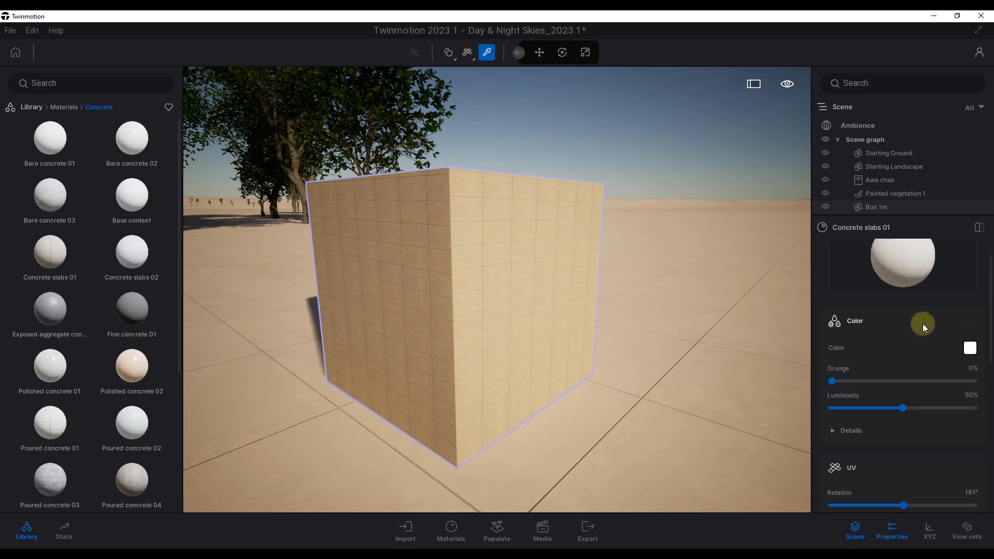
scroll(922, 324, "down", 4)
scroll(911, 334, "down", 2)
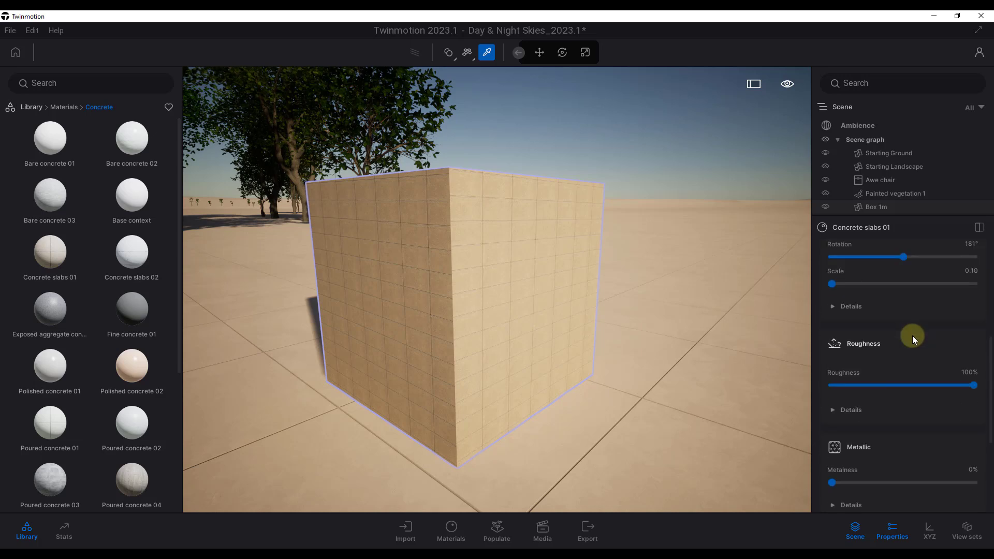
scroll(843, 349, "down", 2)
left_click(847, 346)
Step: Preview the embedded roughness texture, close it, and scroll through the remaining settings
scroll(876, 341, "down", 1)
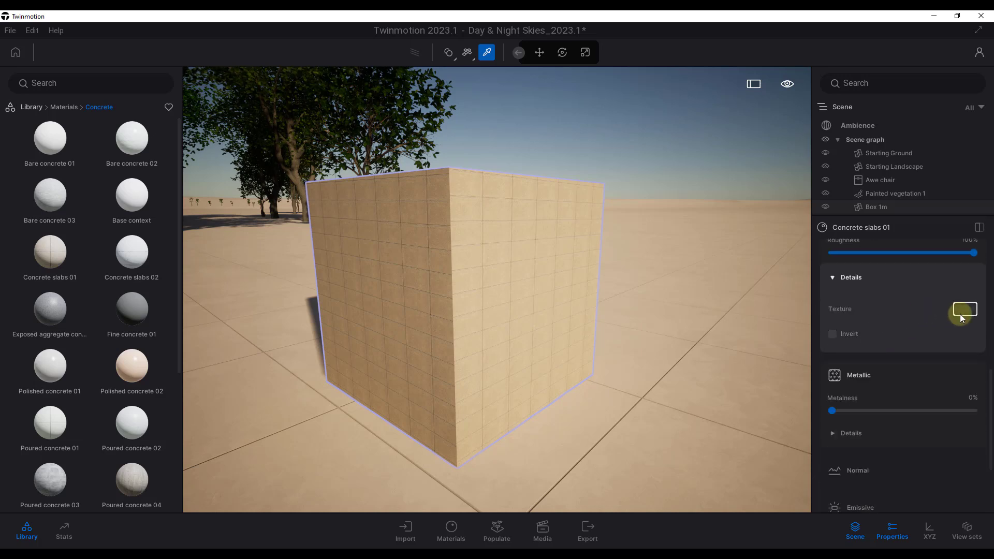
scroll(872, 323, "up", 1)
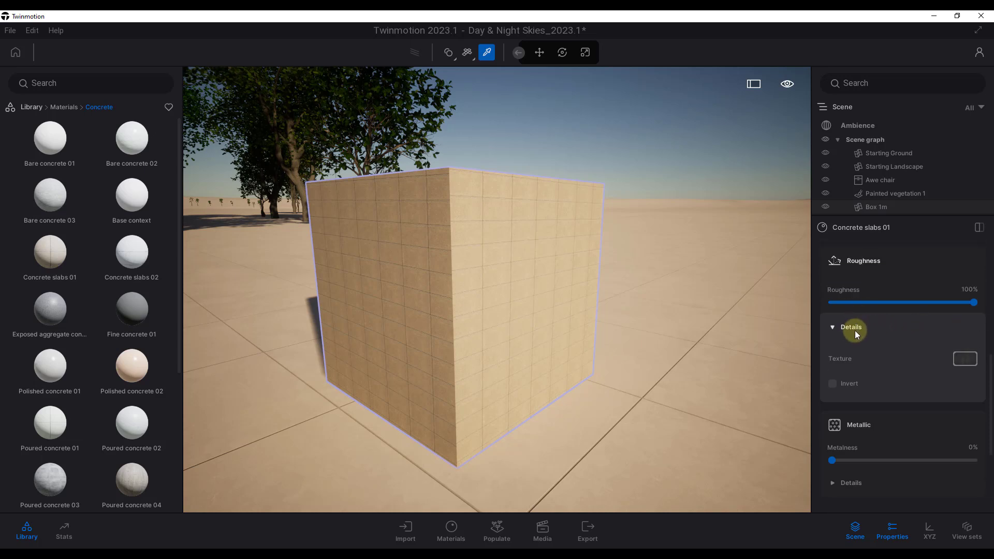
left_click(965, 358)
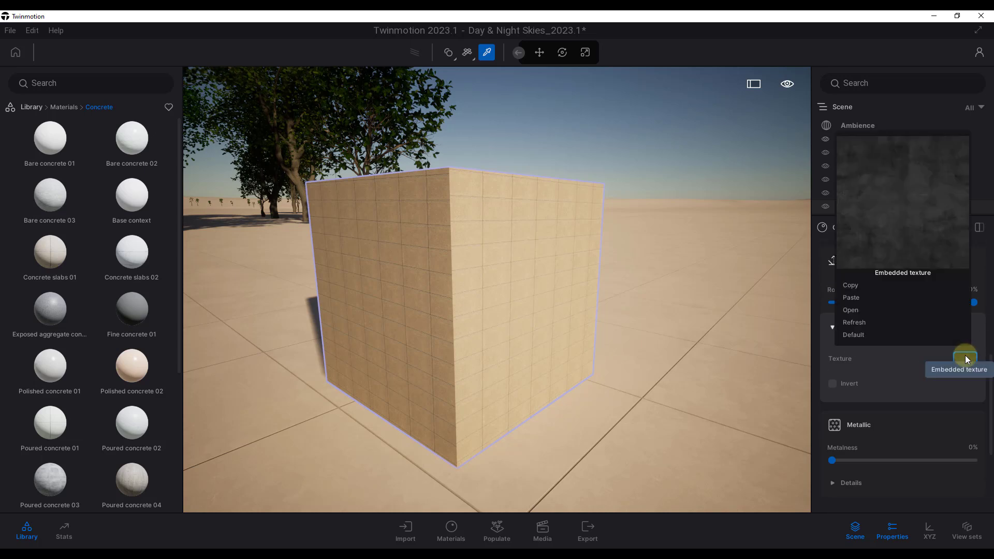
left_click(855, 309)
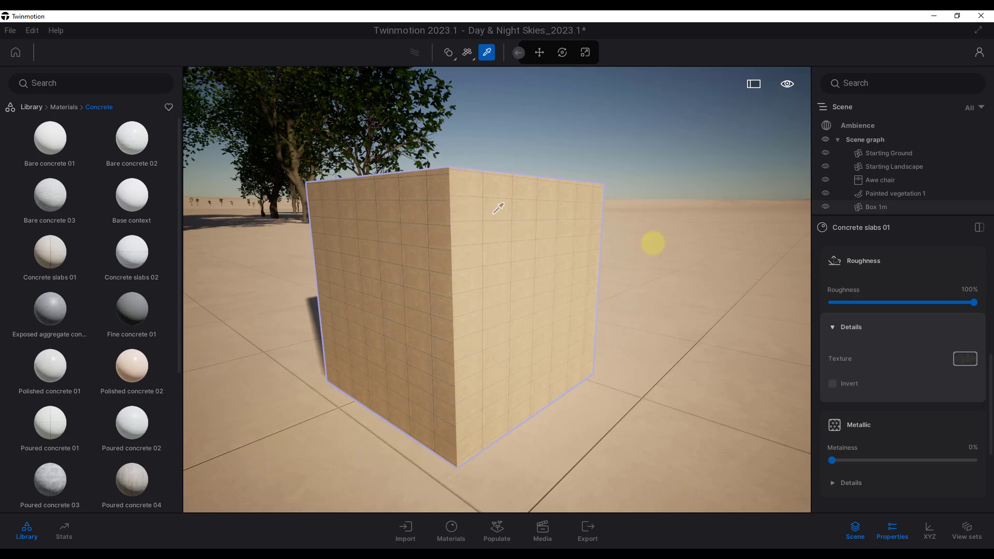
scroll(912, 362, "up", 3)
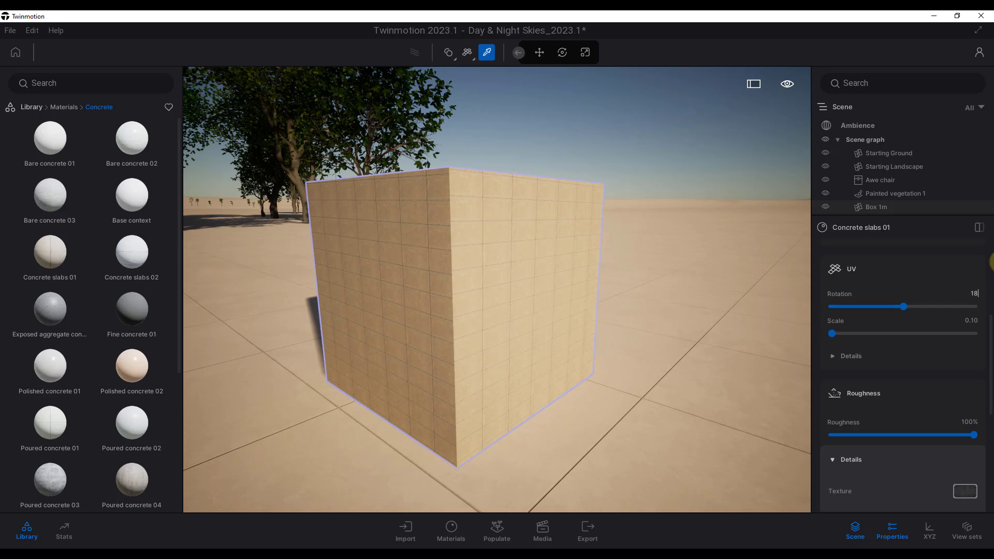
scroll(865, 340, "down", 5)
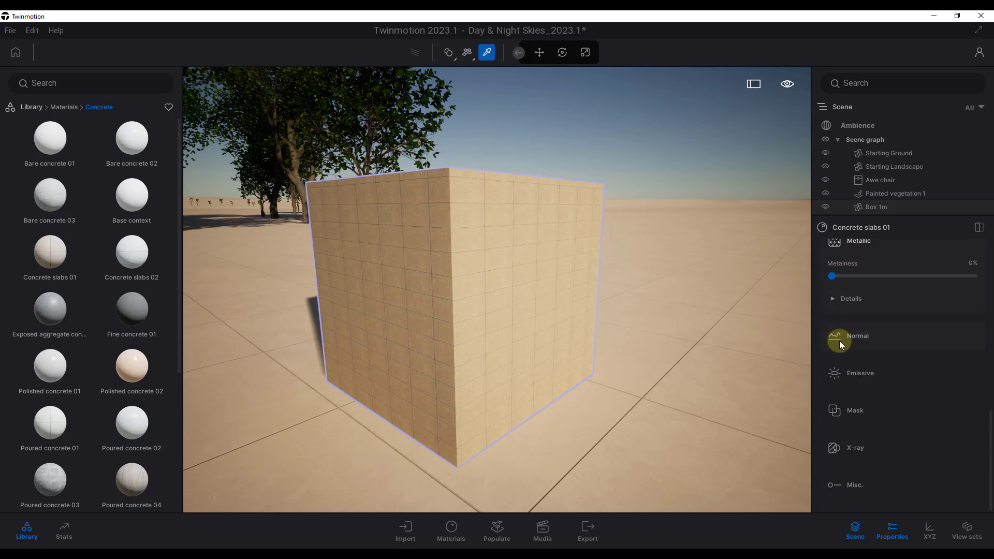
Step: Place the animated human Amir from Characters > Animated humans beside the box
key("d")
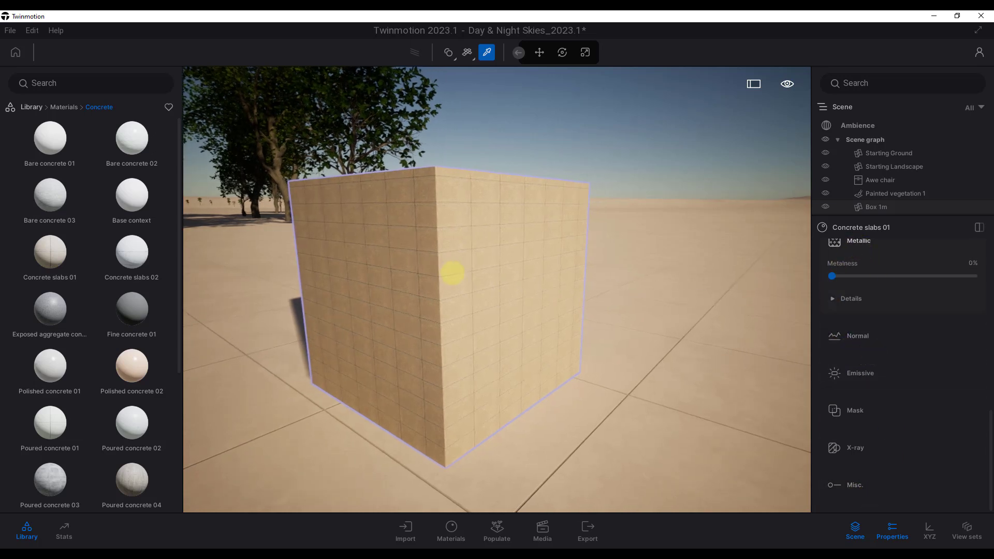
left_click(55, 107)
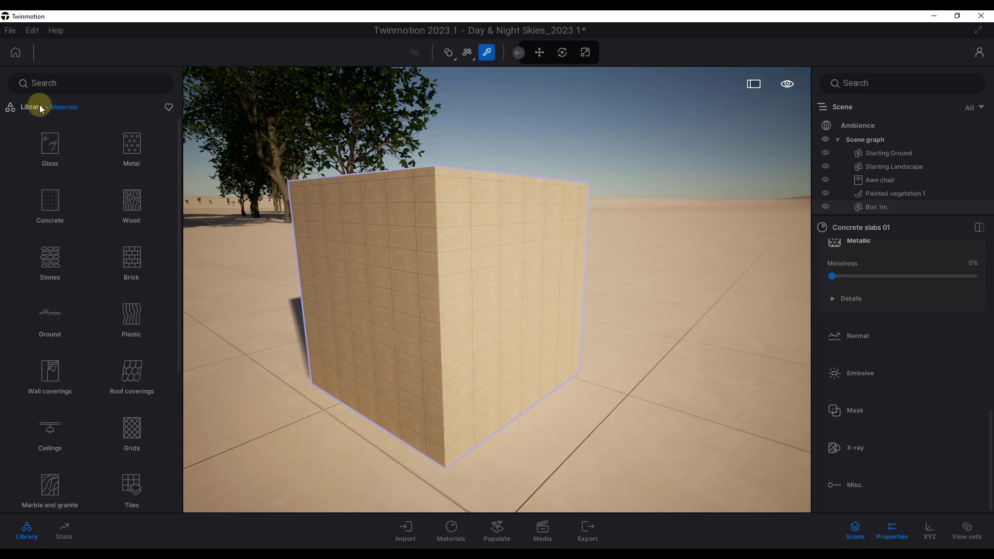
left_click(32, 107)
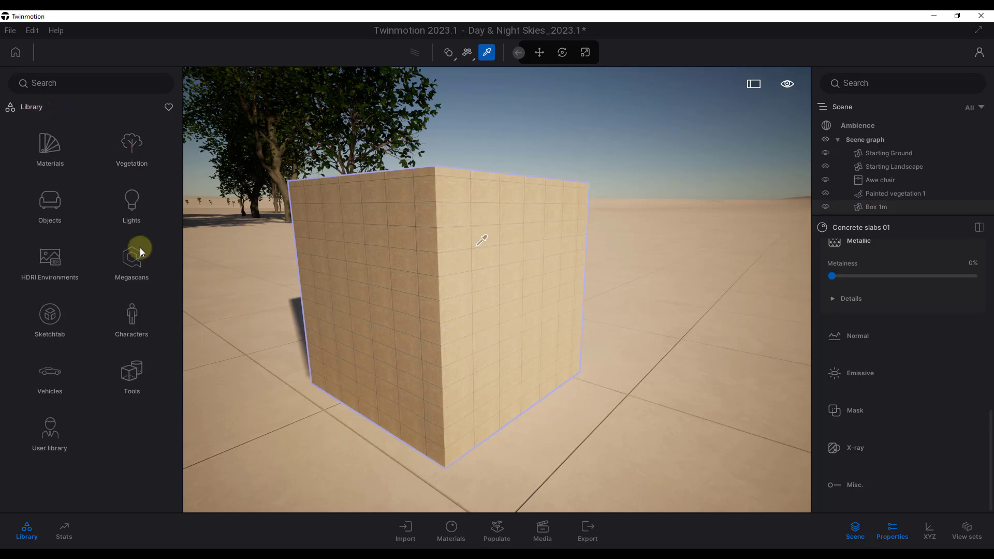
left_click(120, 304)
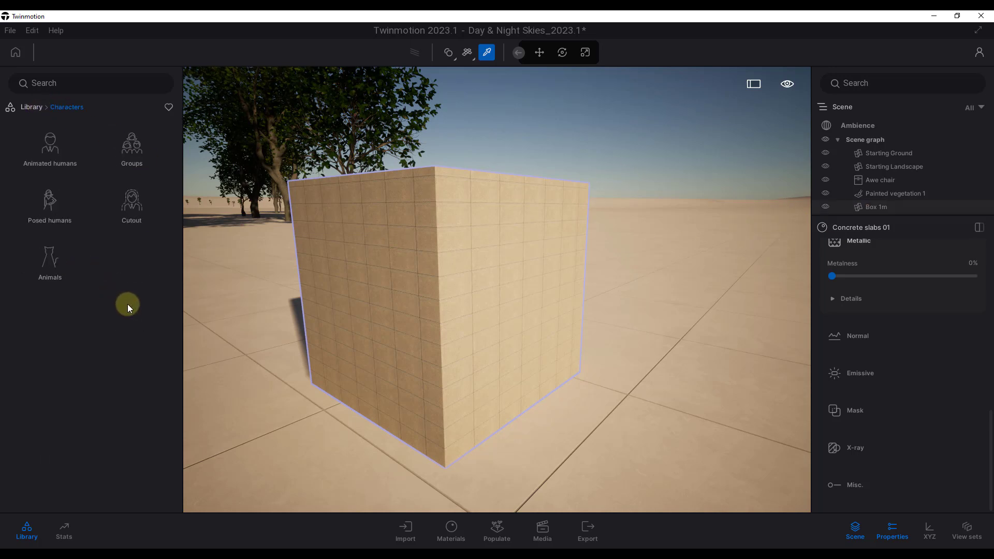
left_click(54, 150)
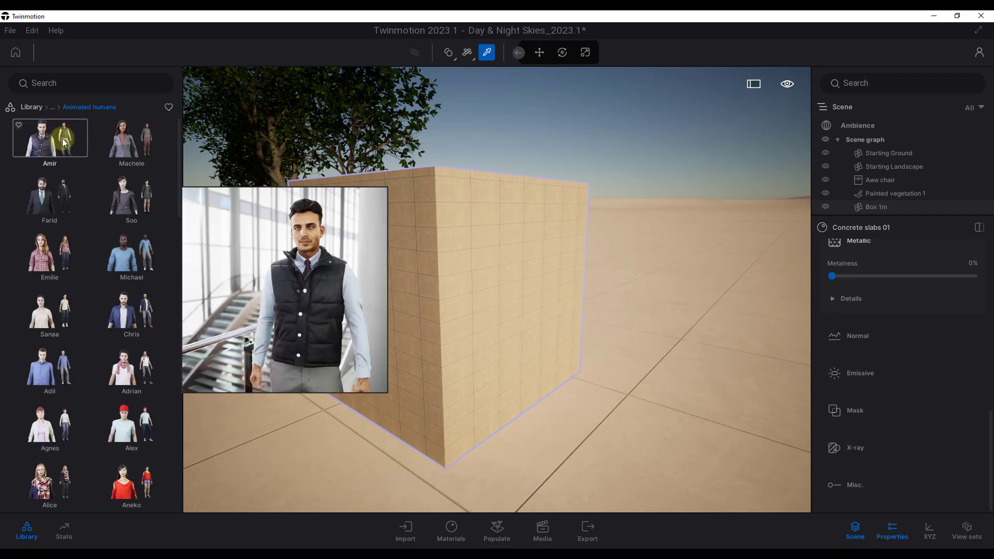
left_click_drag(690, 307, 698, 318)
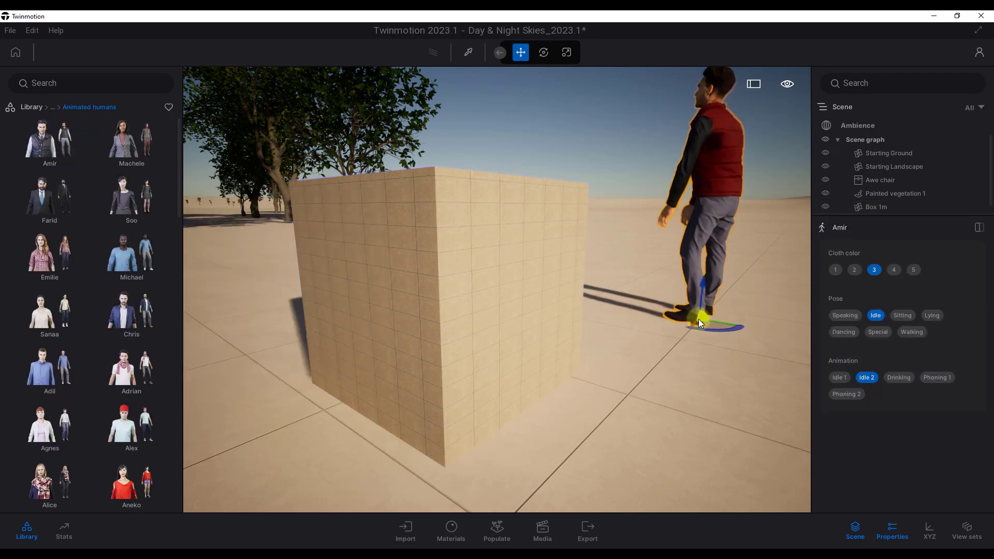
scroll(606, 362, "up", 5)
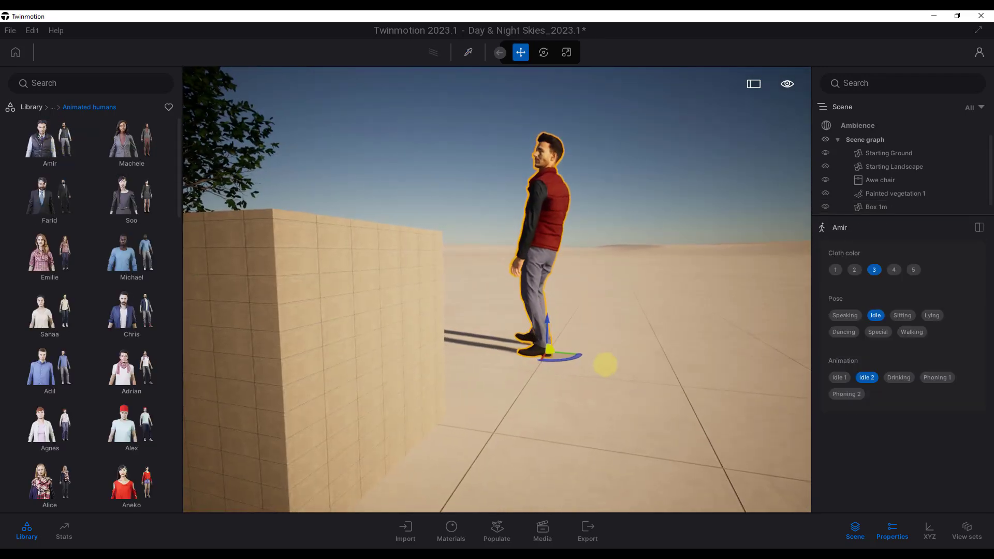
left_click_drag(648, 331, 653, 332)
Step: Try several poses, then set Amir to the Lying pose with cloth color 2
left_click(844, 314)
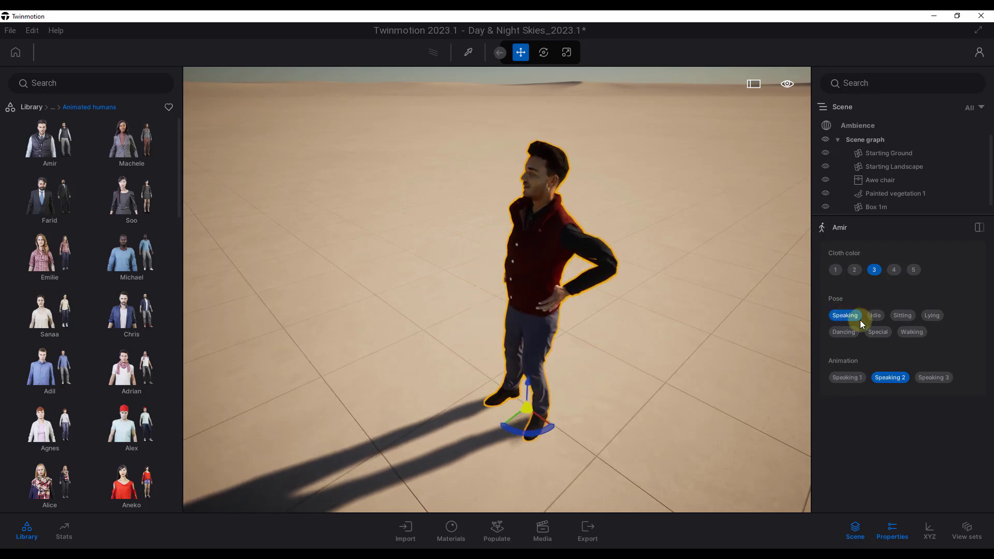
left_click(842, 332)
left_click(885, 333)
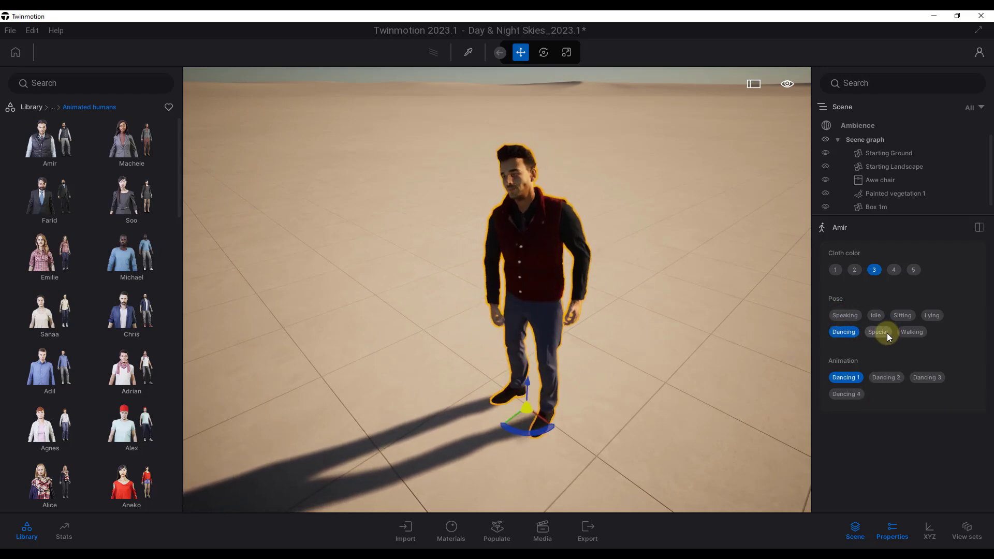
left_click(910, 332)
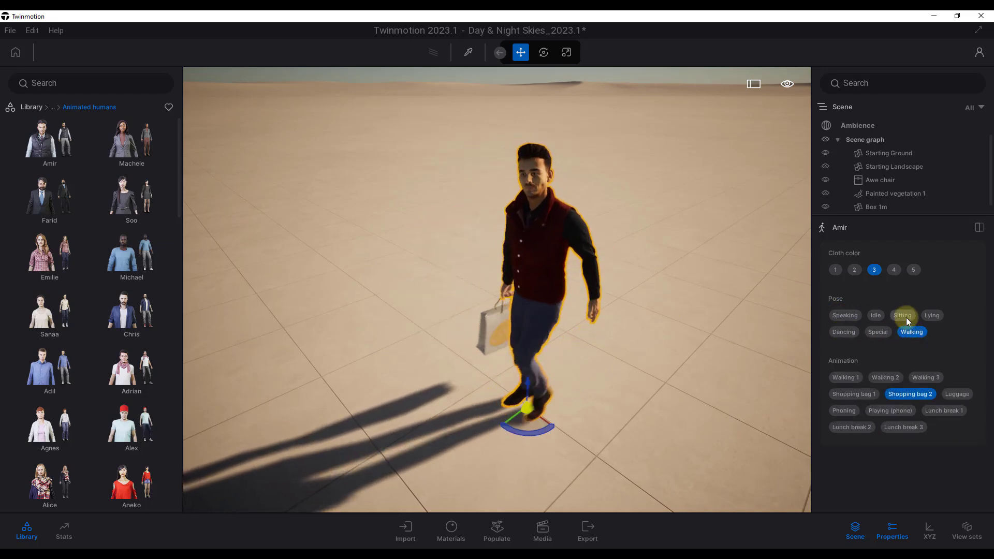
left_click(902, 314)
left_click(932, 315)
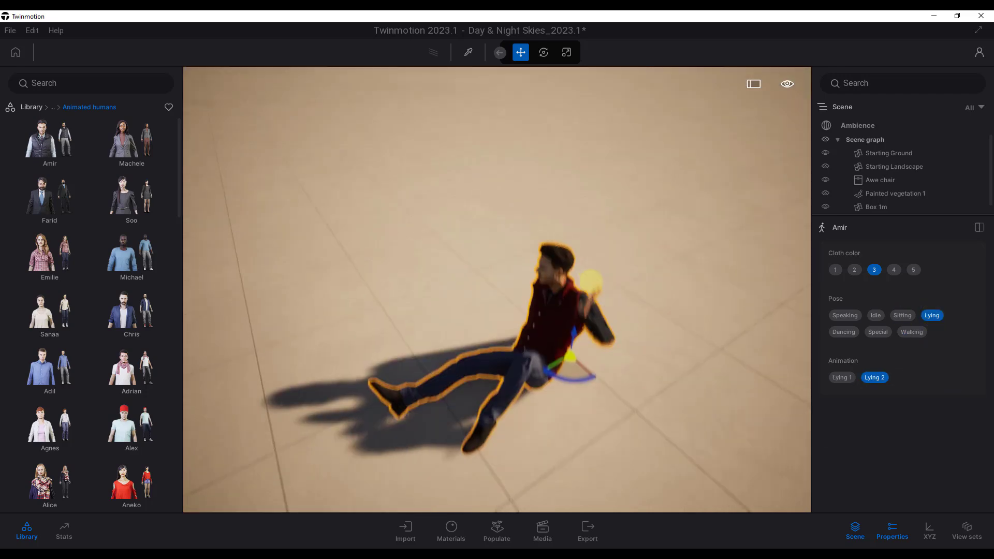
left_click(835, 269)
left_click(854, 270)
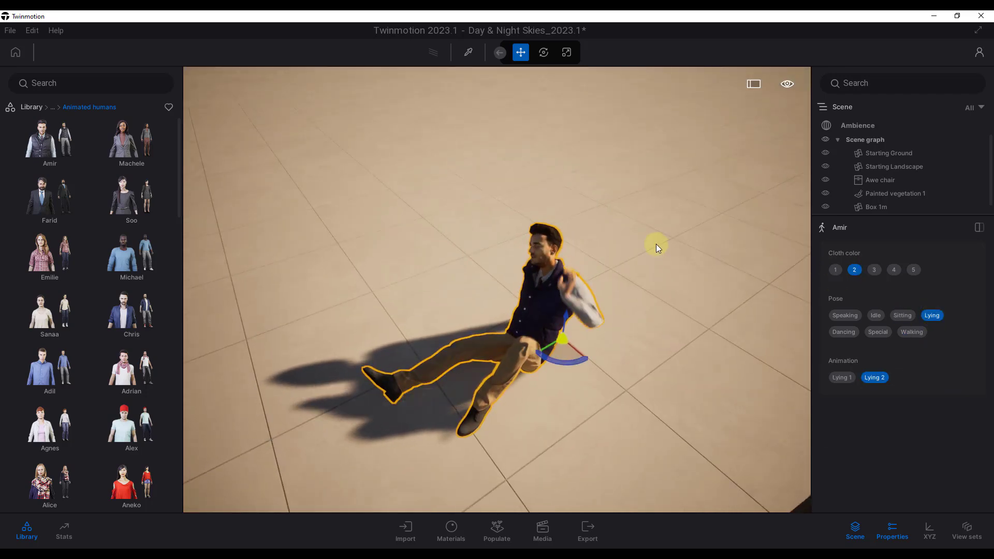
left_click_drag(656, 244, 543, 298)
Step: Select the box, the lying Amir and the painted vegetation trees in turn
left_click(501, 320)
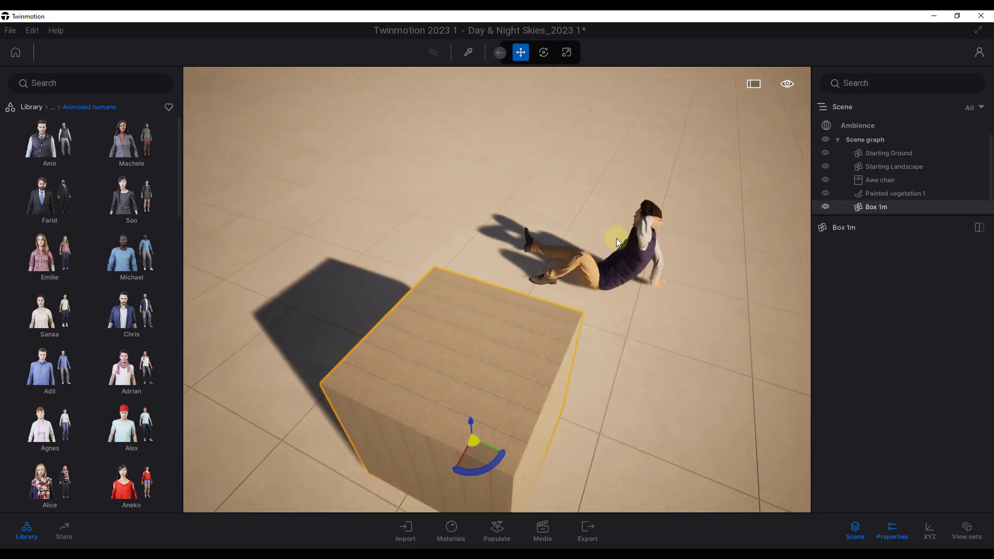
left_click(622, 250)
scroll(571, 344, "up", 10)
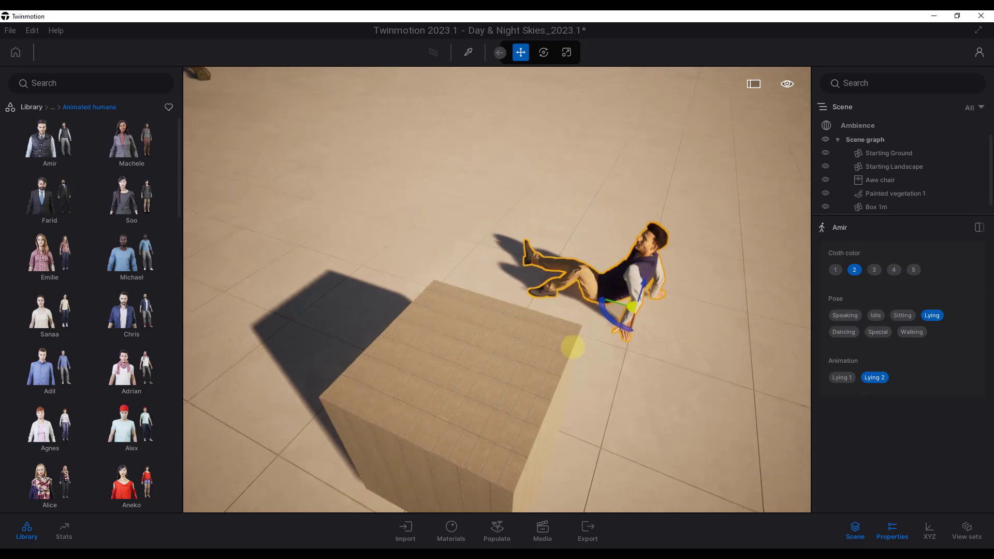
left_click(425, 191)
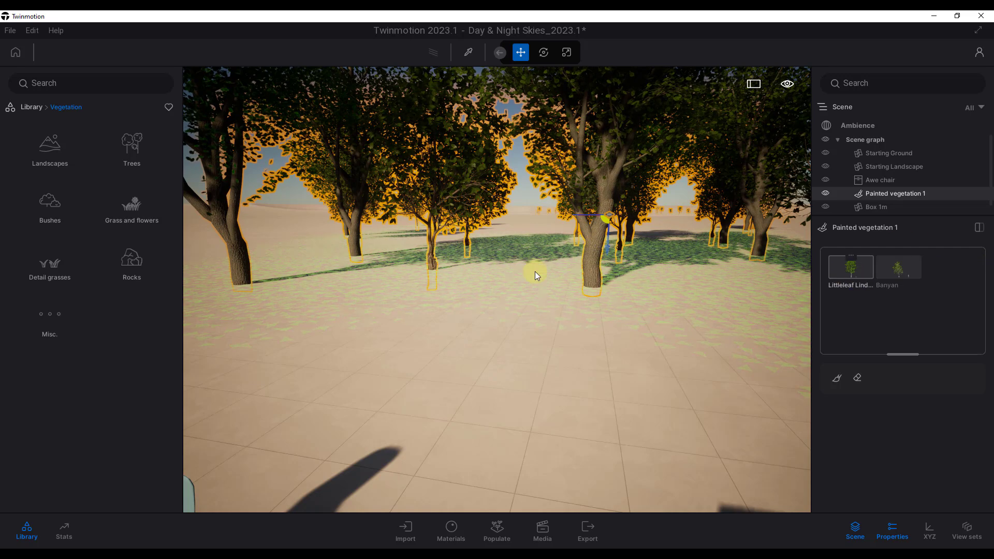
scroll(421, 282, "down", 10)
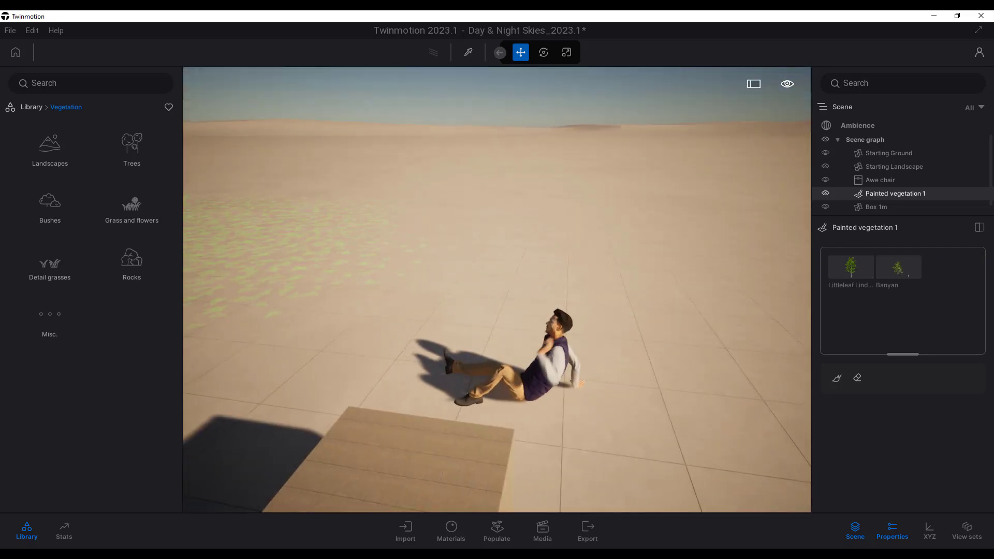
Step: Place a Banyan tree from Vegetation > Trees and grow its age to about 62%
left_click(131, 143)
mouse_move(154, 151)
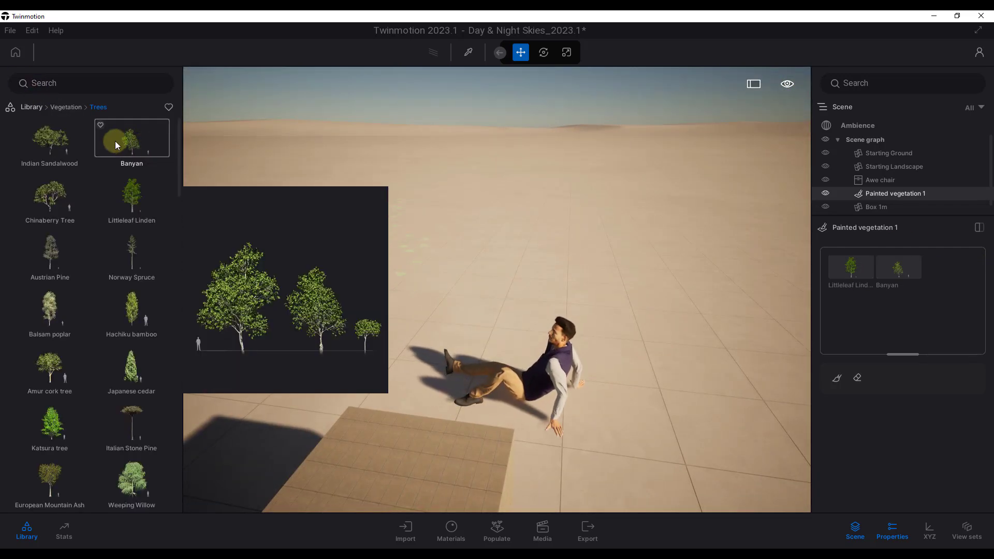
left_click_drag(115, 142, 495, 272)
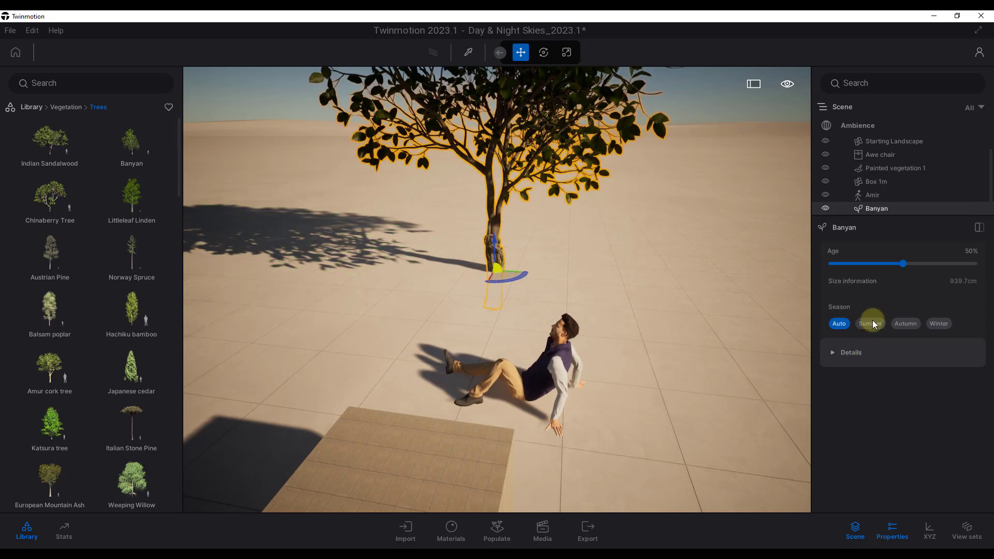
left_click(845, 351)
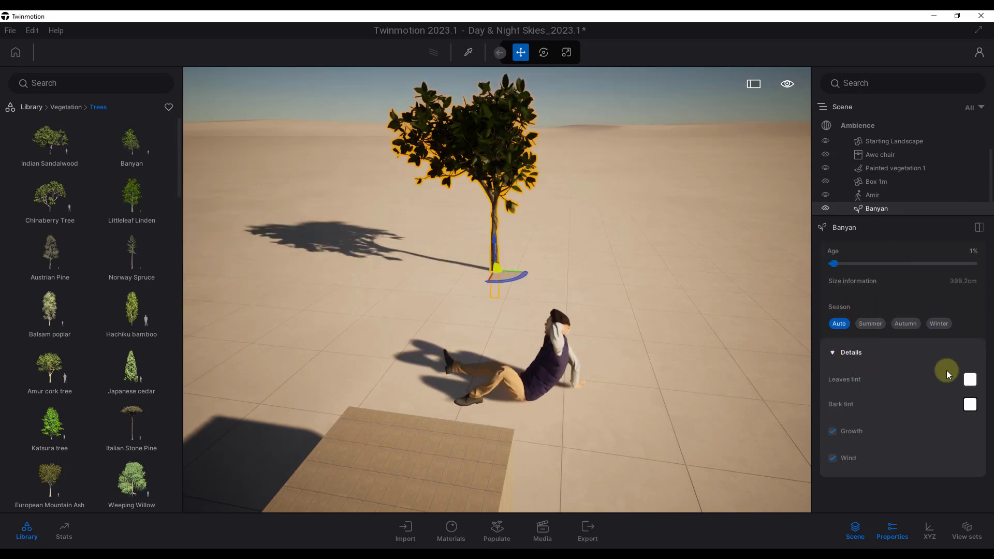
left_click_drag(834, 263, 855, 275)
left_click_drag(563, 203, 505, 364)
left_click(505, 364)
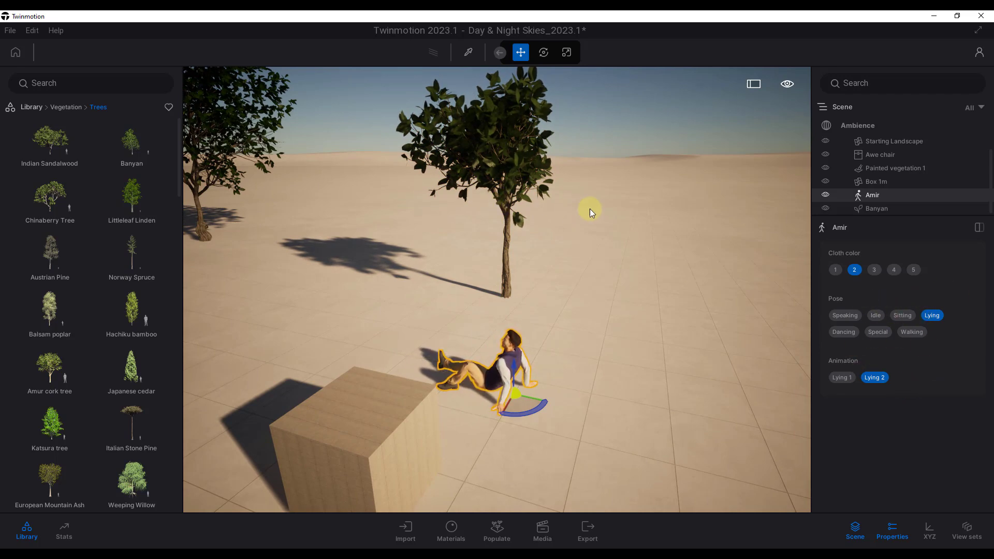
Step: Drag Floor Tiles from the scene's Materials dock onto the box, replacing the concrete slabs
left_click_drag(588, 208, 521, 405)
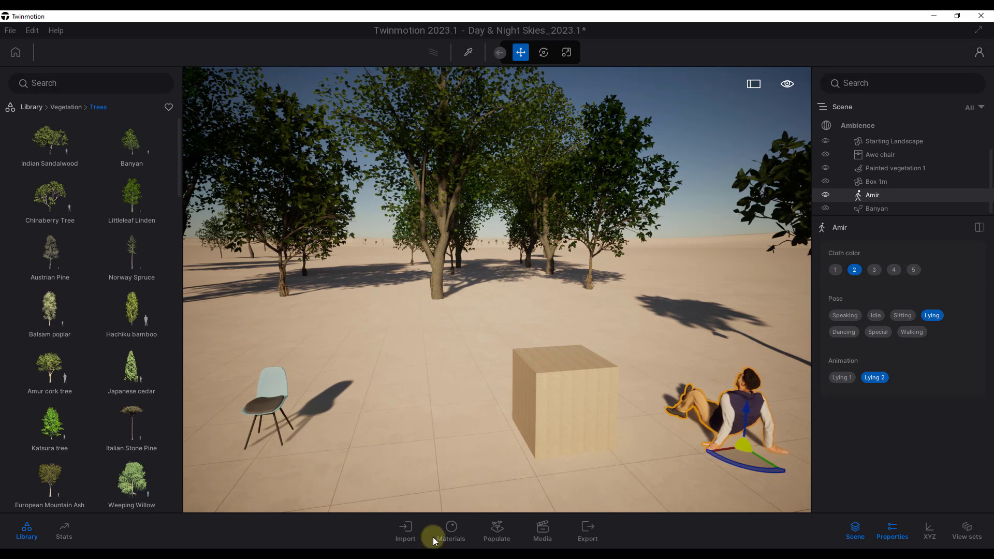
left_click(451, 530)
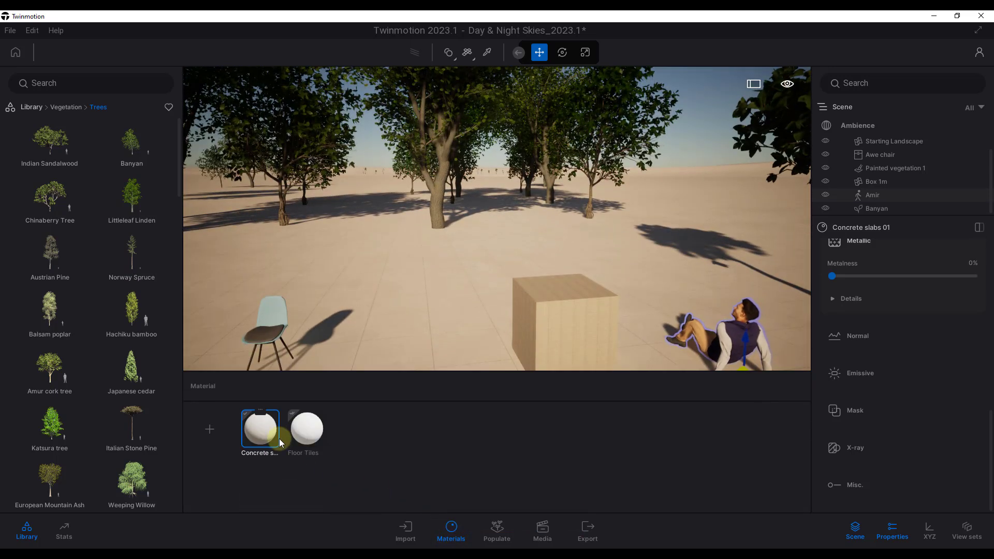
left_click(306, 430)
left_click_drag(306, 430, 569, 328)
right_click_drag(569, 328, 565, 321)
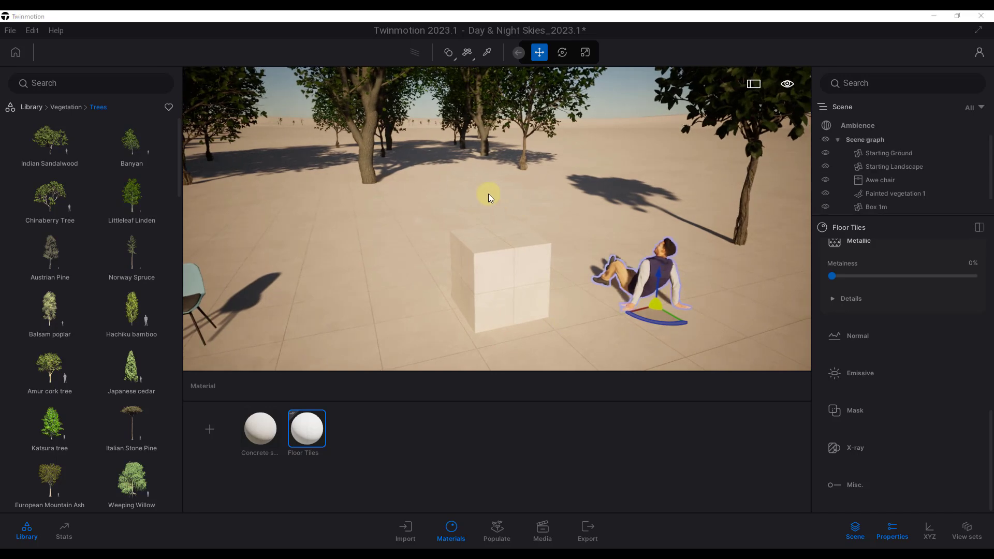
right_click_drag(488, 194, 488, 194)
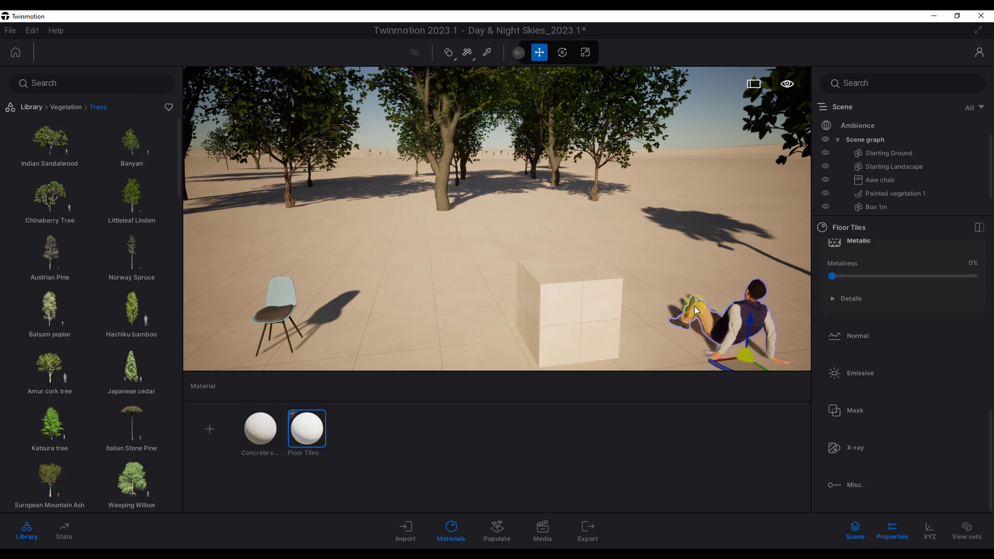
Step: Set Interface scale to 75% under Edit > Preferences > Appearance
mouse_move(23, 286)
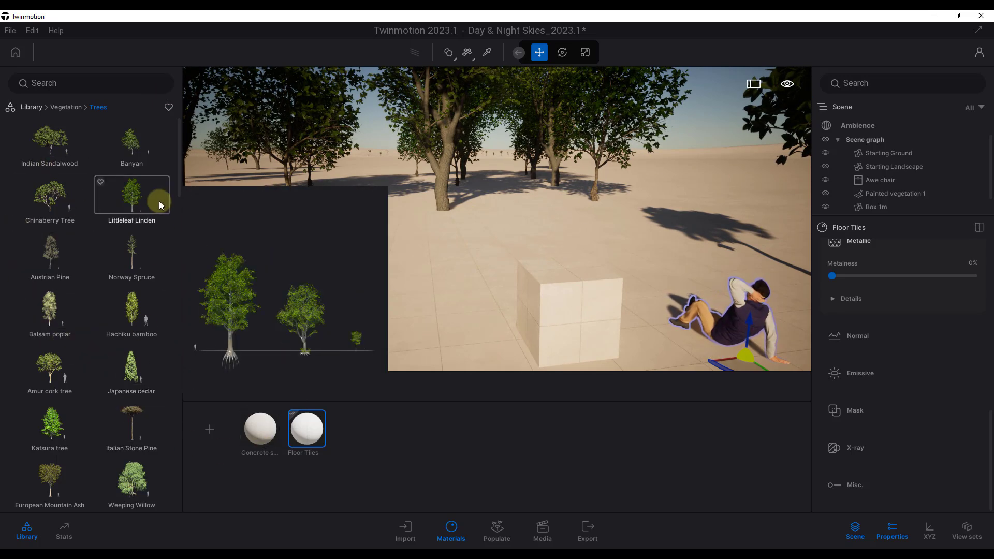
left_click(32, 31)
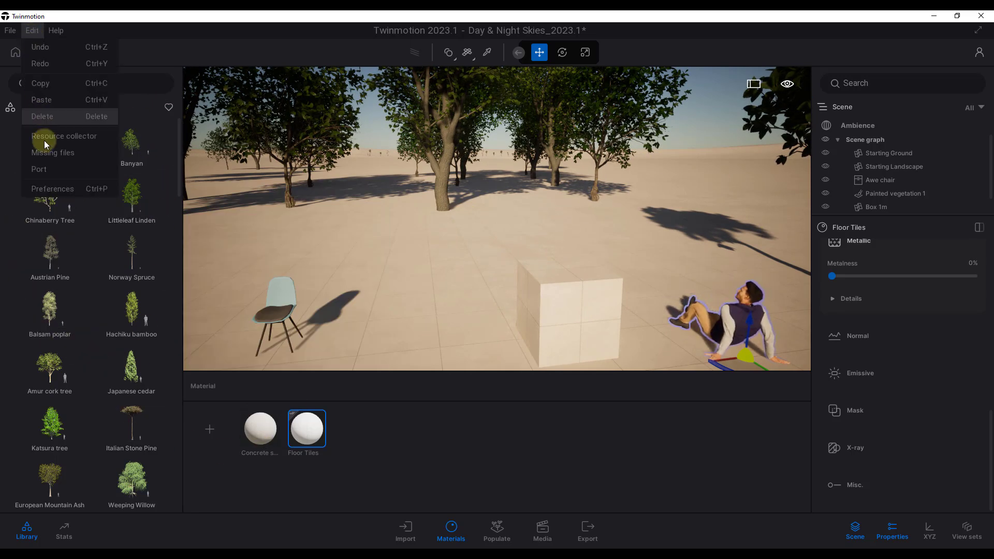
left_click(58, 190)
left_click(549, 104)
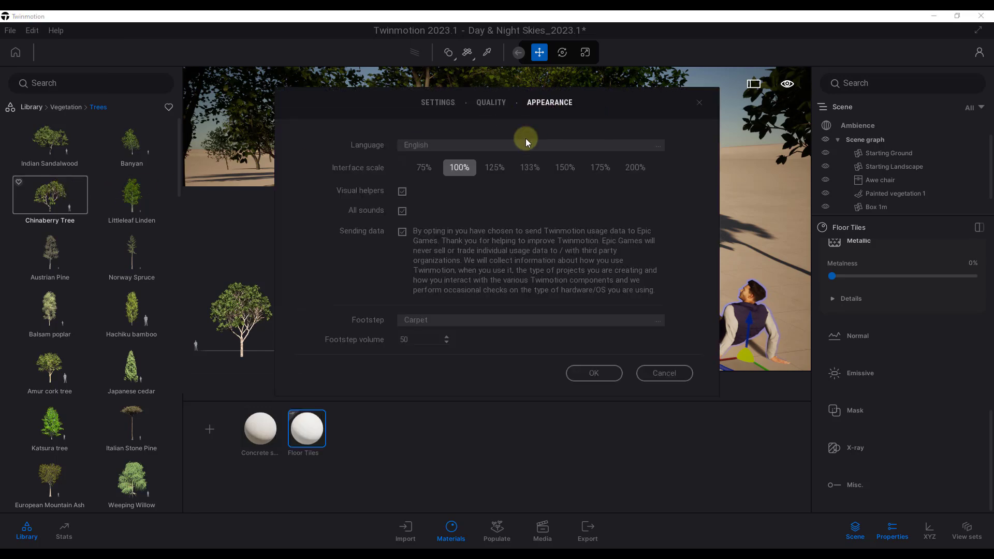
left_click(422, 168)
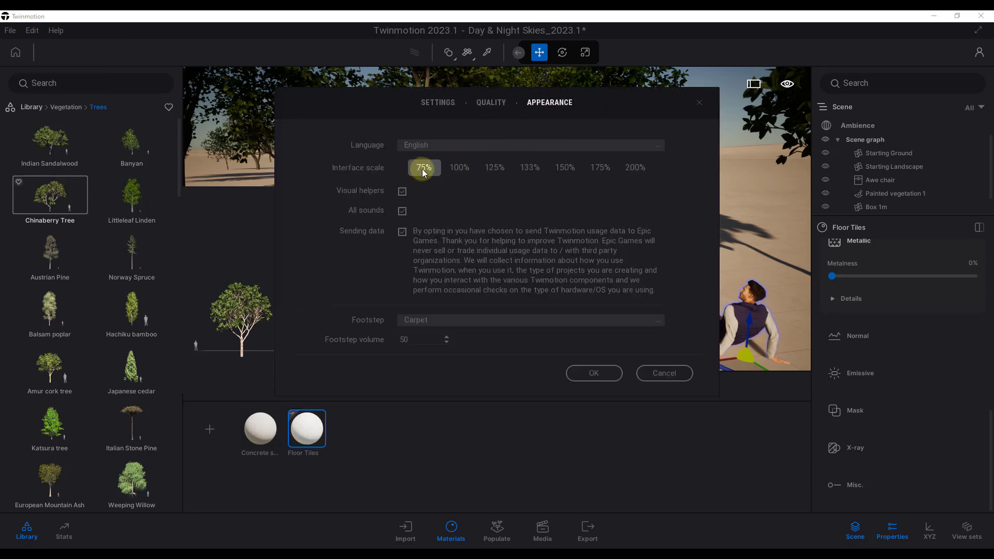
left_click(594, 372)
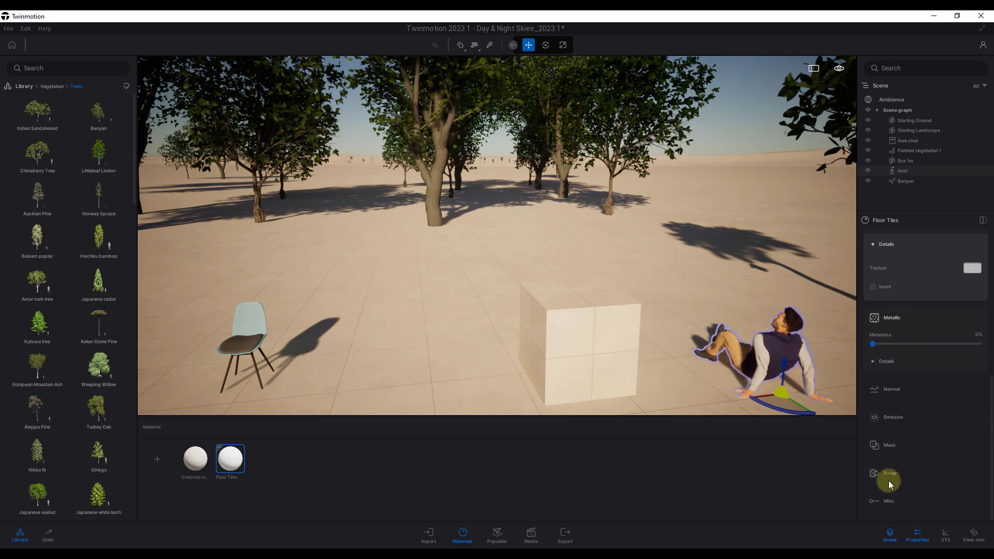
Step: Raise the interface scale to 125% and hide the materials dock
left_click(26, 28)
left_click(62, 145)
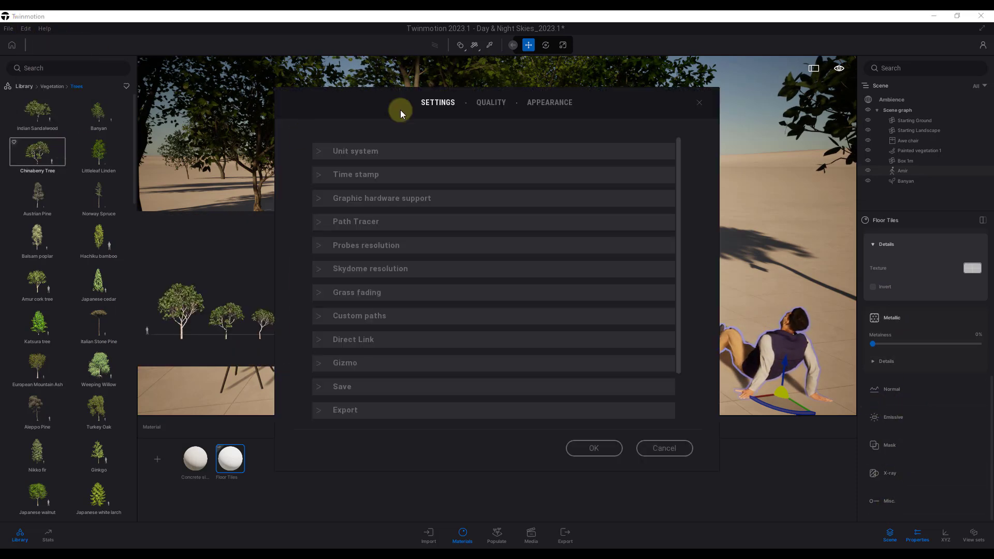
left_click(563, 103)
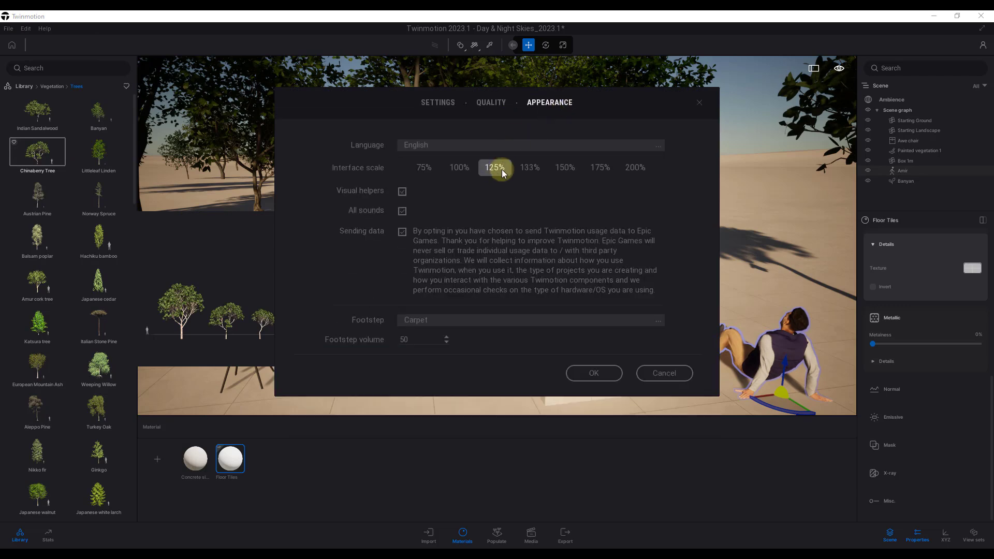
left_click(594, 372)
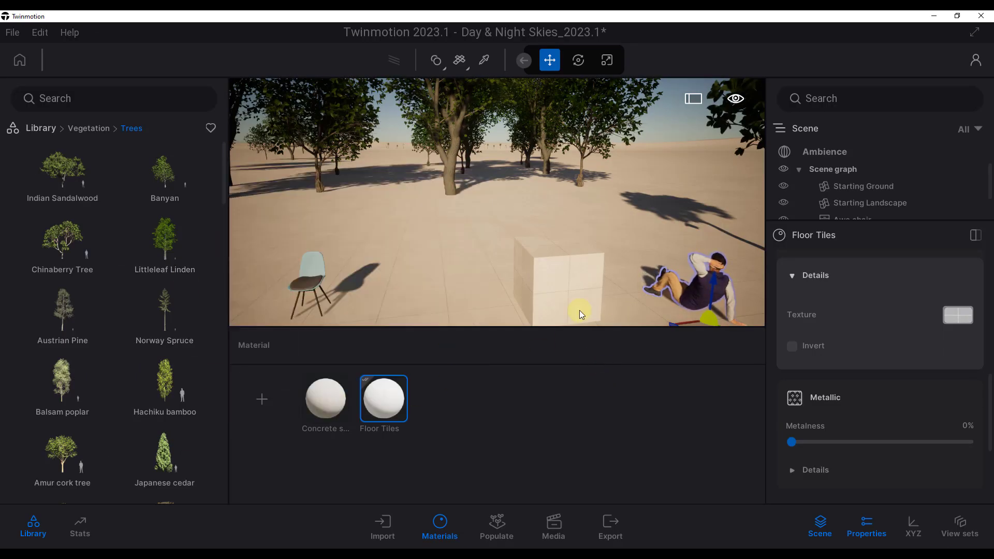
left_click(435, 521)
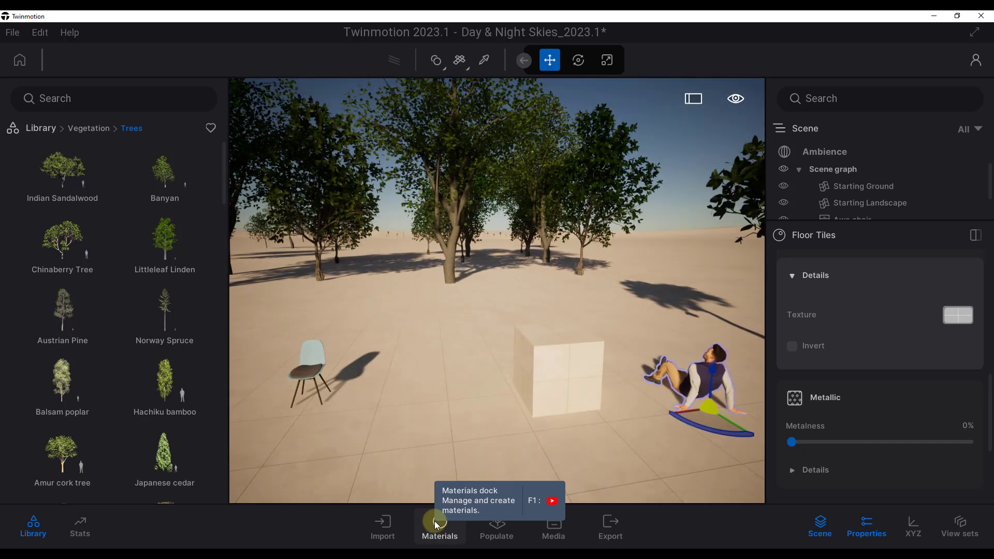
Step: Apply a larger interface scale again in Preferences > Appearance
left_click(36, 33)
left_click(81, 227)
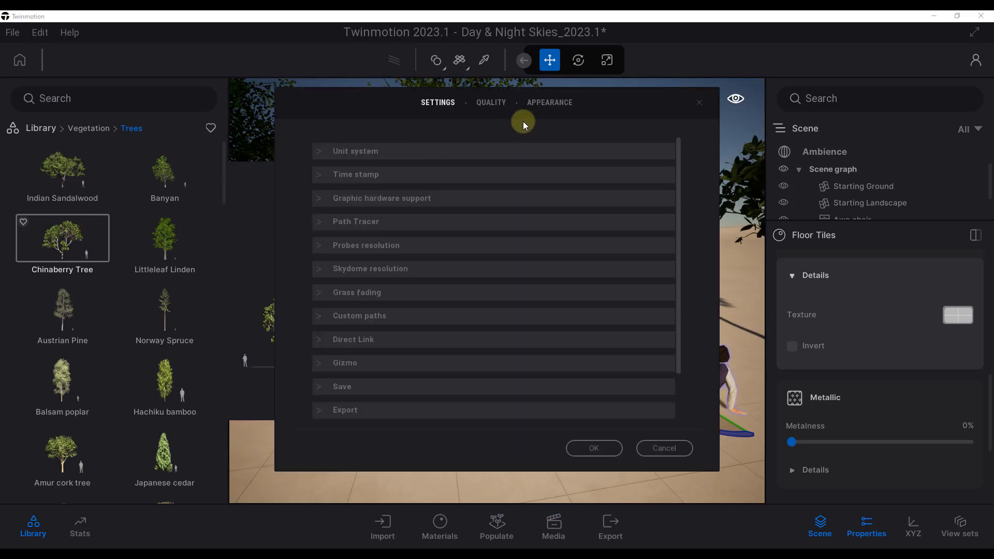
left_click(555, 105)
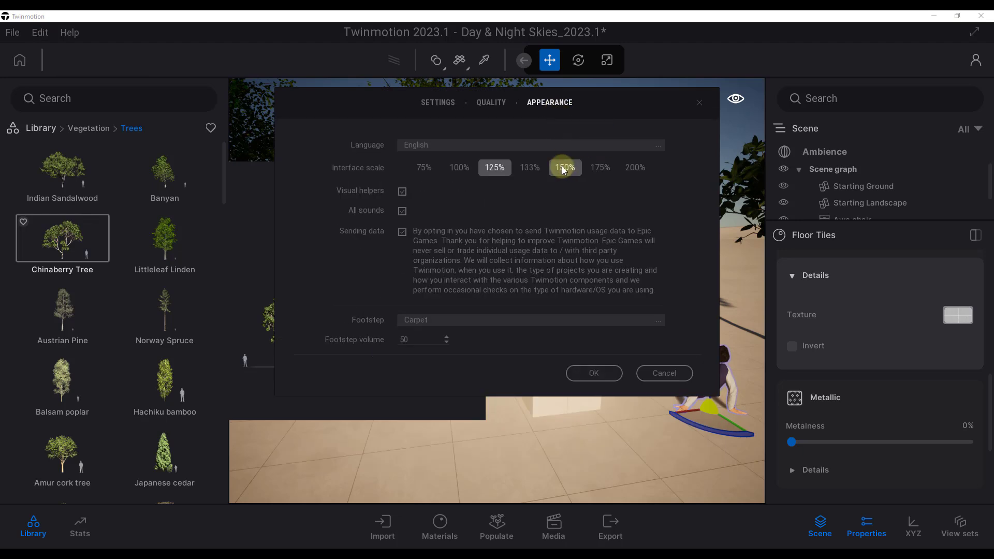
left_click(590, 374)
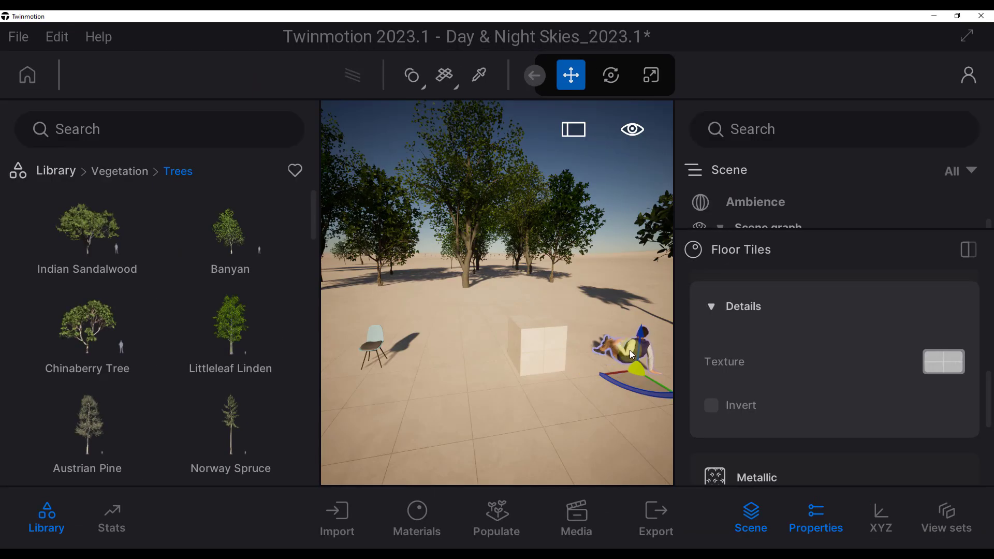
Step: Hide the Library, Scene and Properties panels so the viewport fills the window
left_click(56, 36)
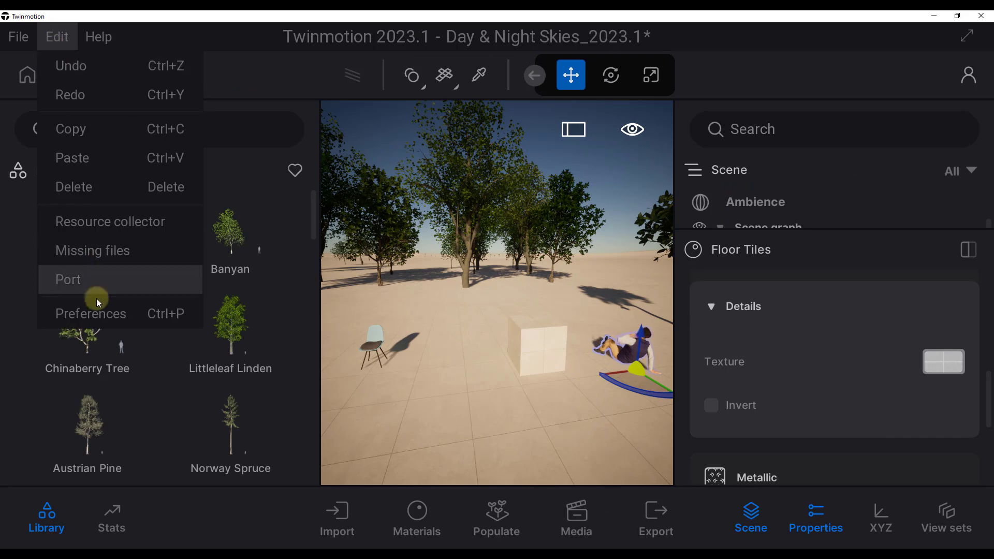
left_click(771, 317)
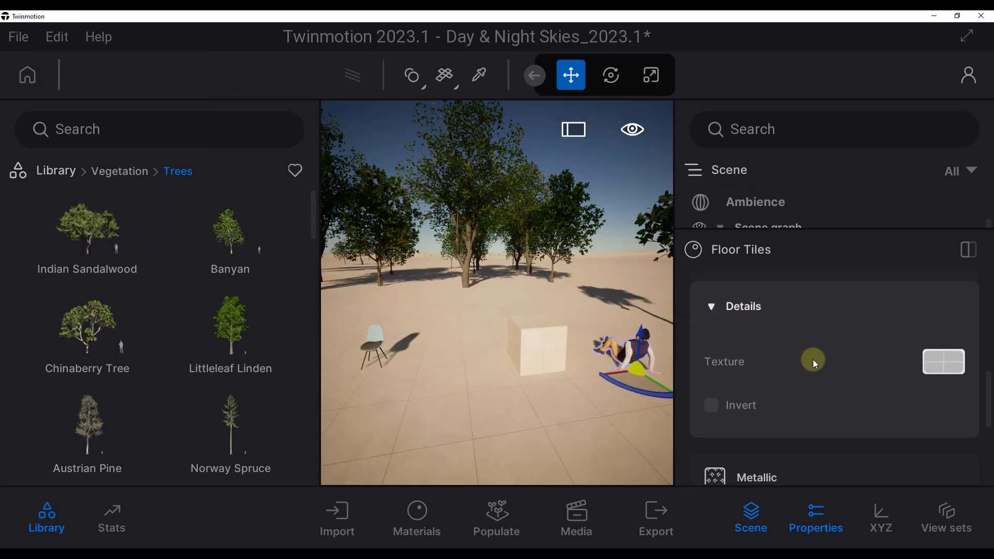
left_click(33, 526)
left_click(750, 517)
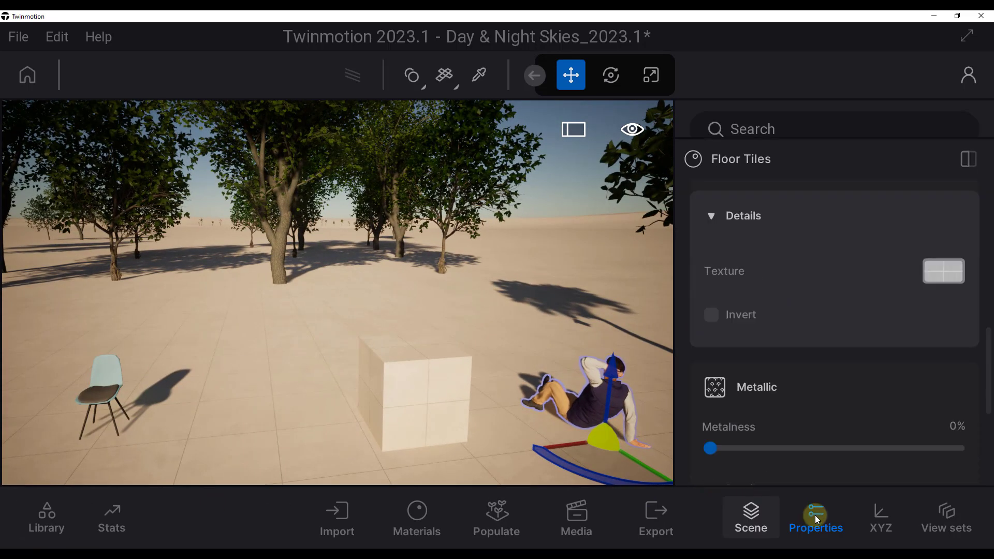
left_click(816, 516)
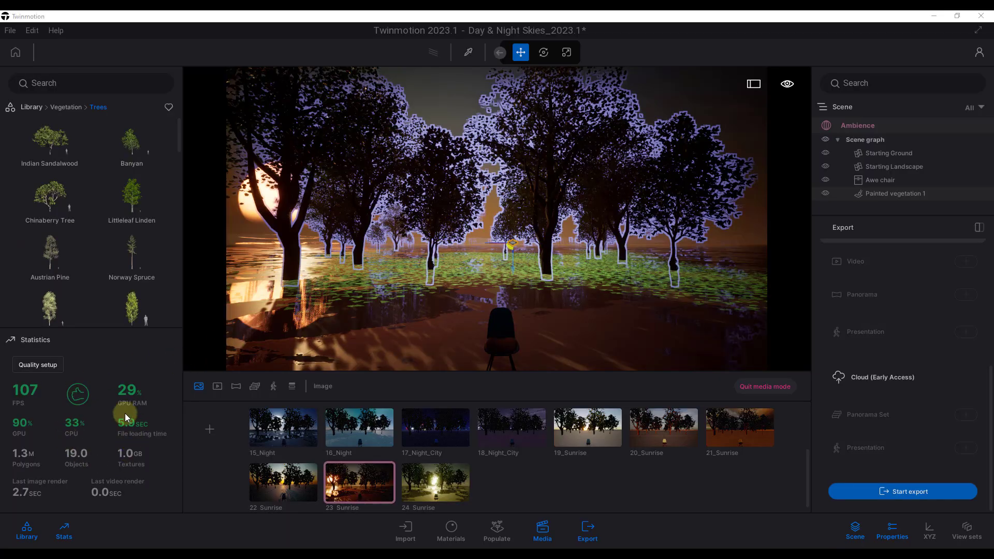
Step: Set the real-time Viewport Resolution Scaling to 50% in Preferences > Quality
left_click(33, 30)
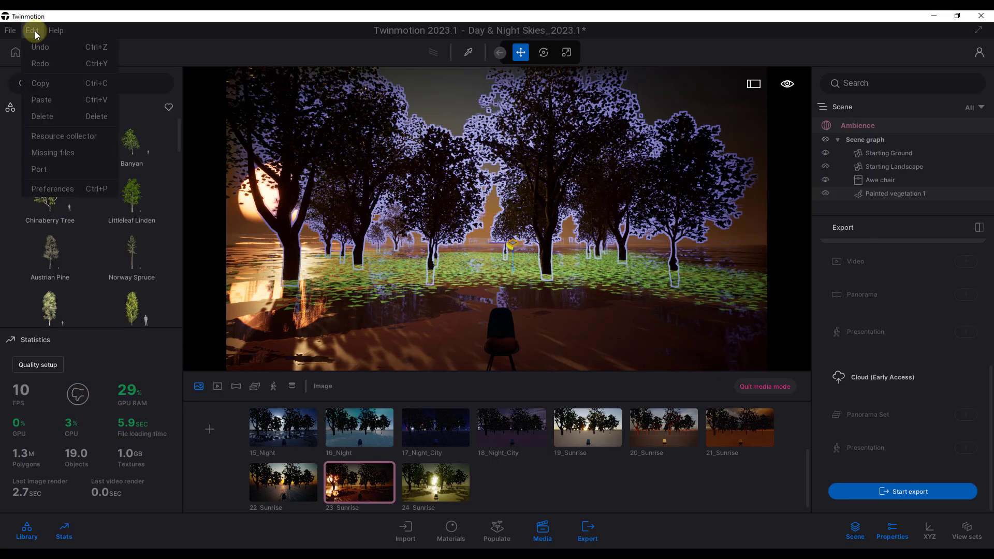
mouse_move(56, 190)
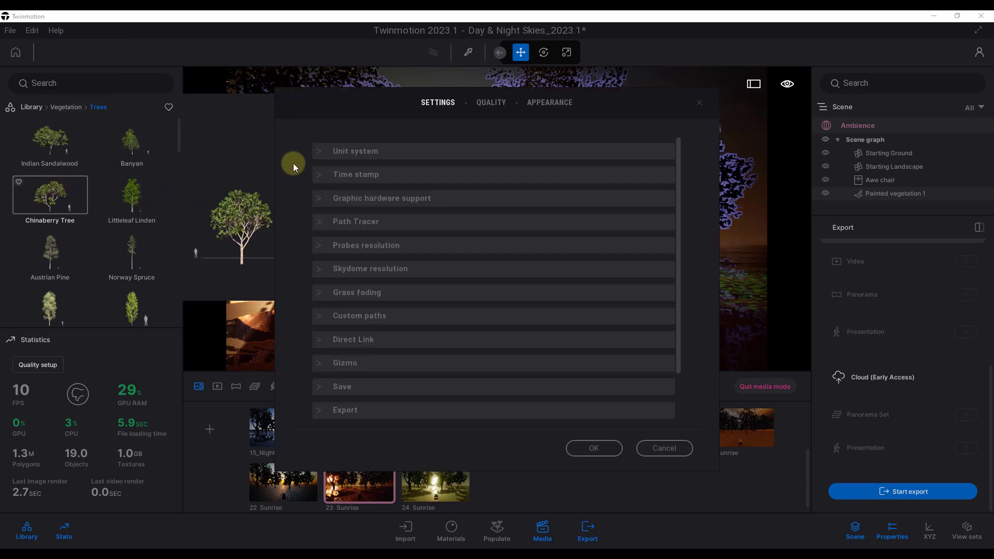
left_click(496, 102)
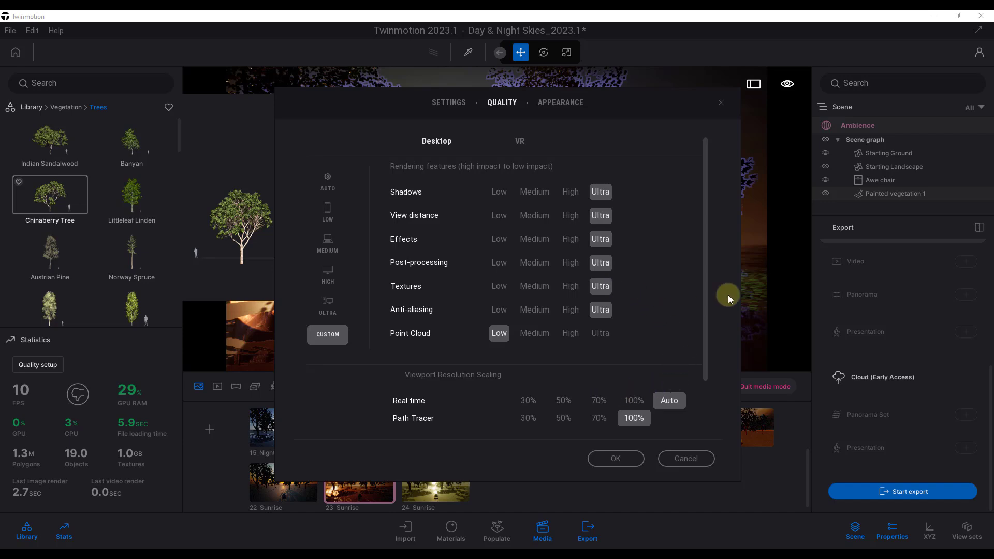
left_click(603, 458)
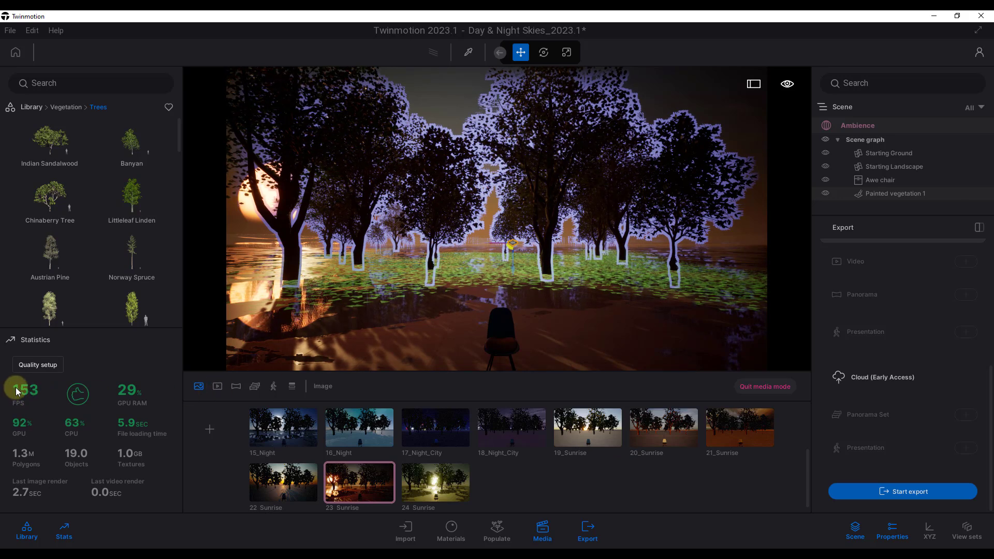
Step: Set the real-time Viewport Resolution Scaling back to Auto
left_click(32, 30)
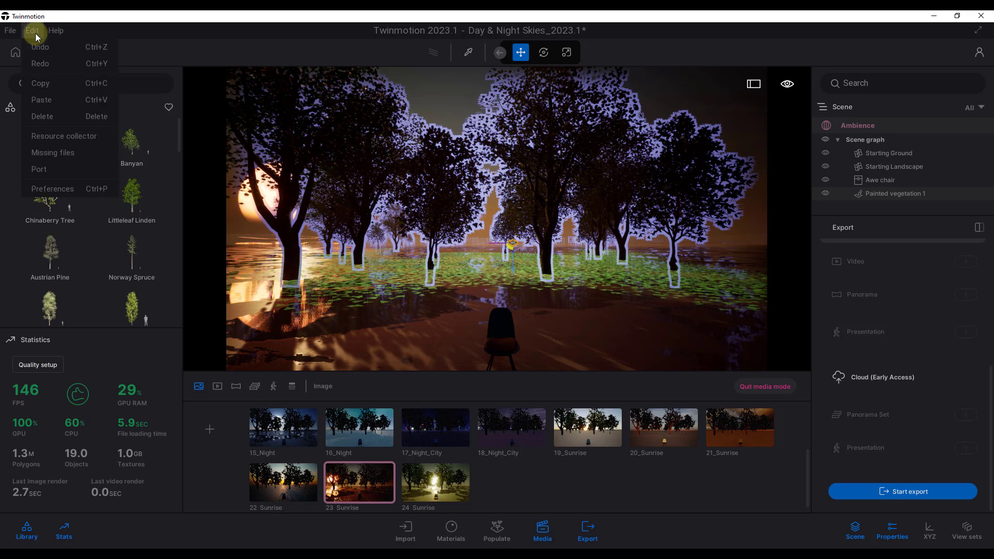
left_click(41, 184)
mouse_move(58, 198)
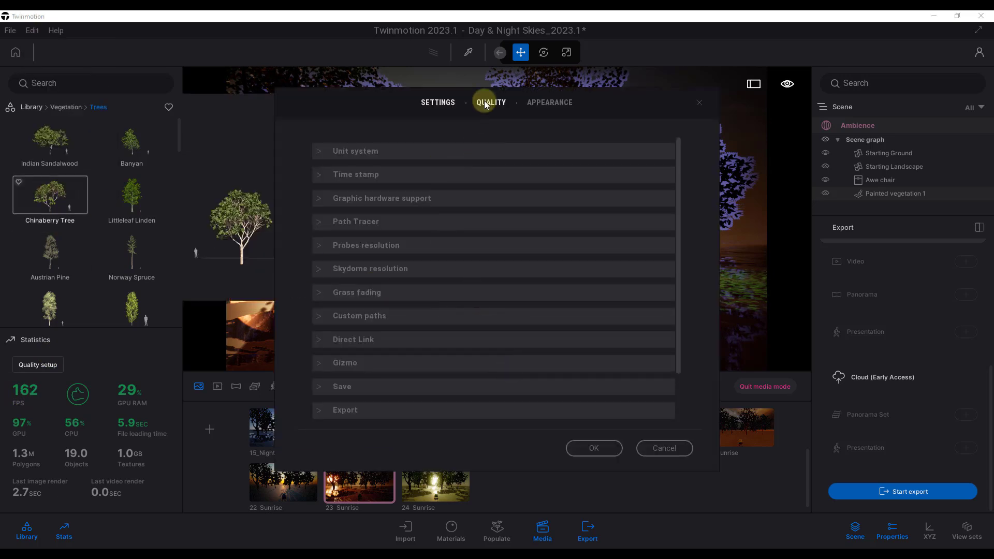
left_click(489, 102)
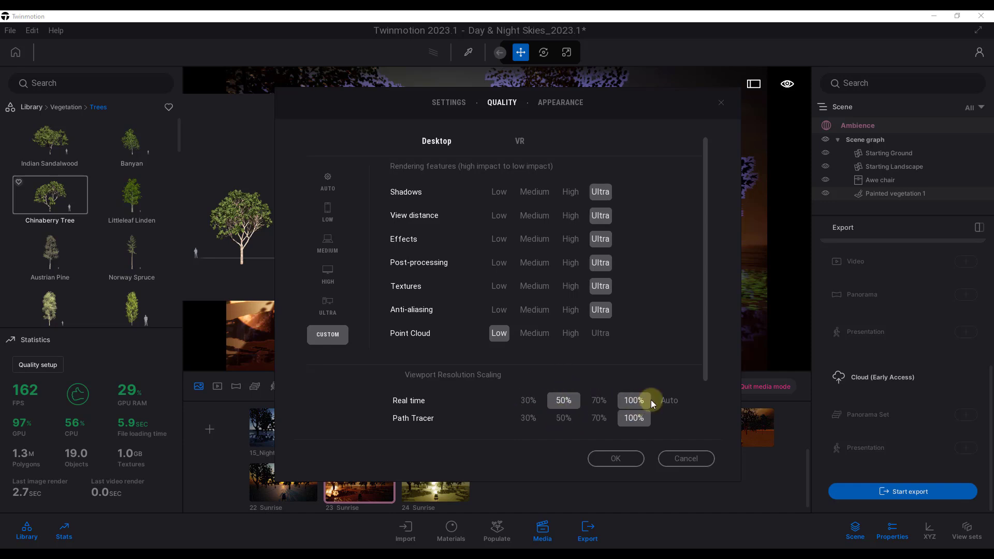
left_click(667, 400)
left_click(616, 459)
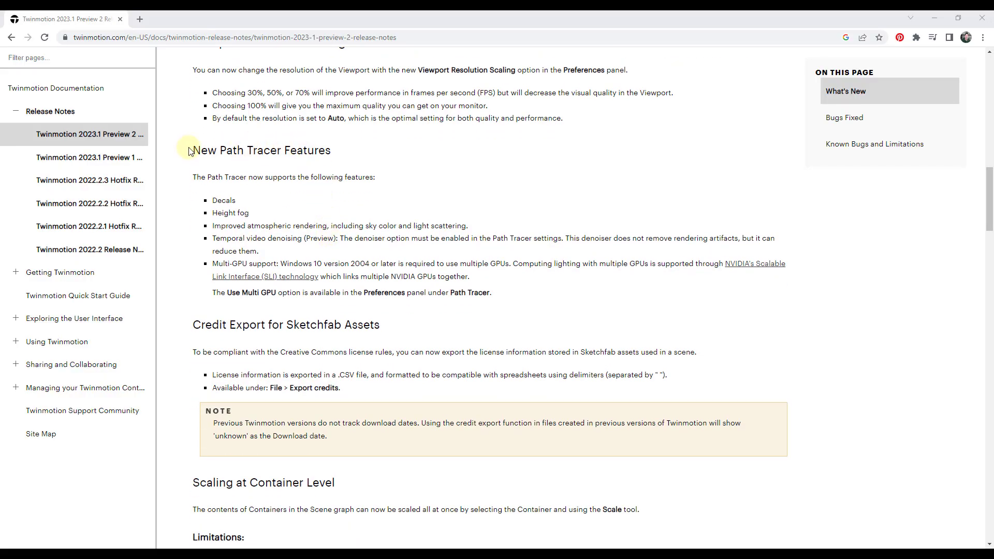
Step: Highlight the New Path Tracer Features heading and the Decals list item
left_click_drag(196, 146, 341, 139)
left_click(342, 141)
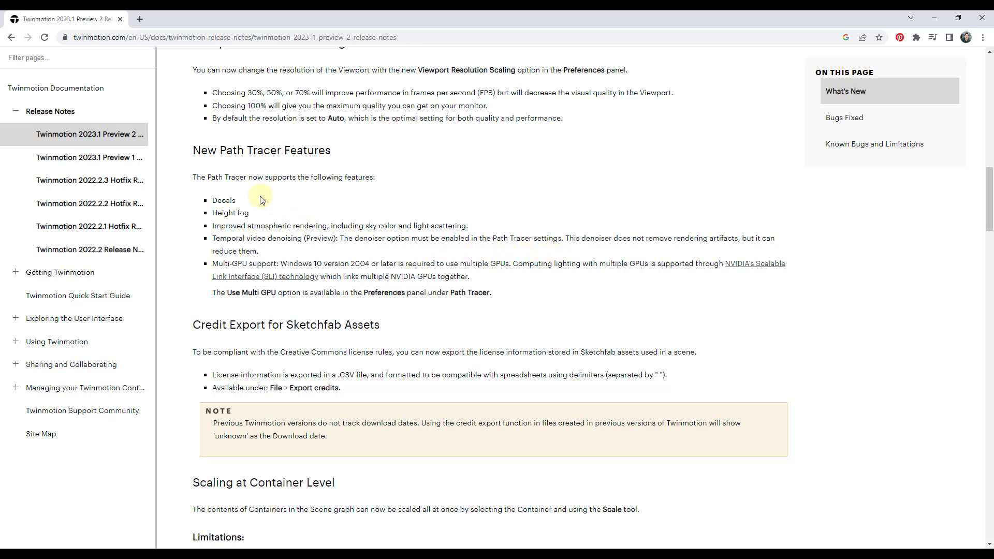
scroll(260, 201, "down", 1)
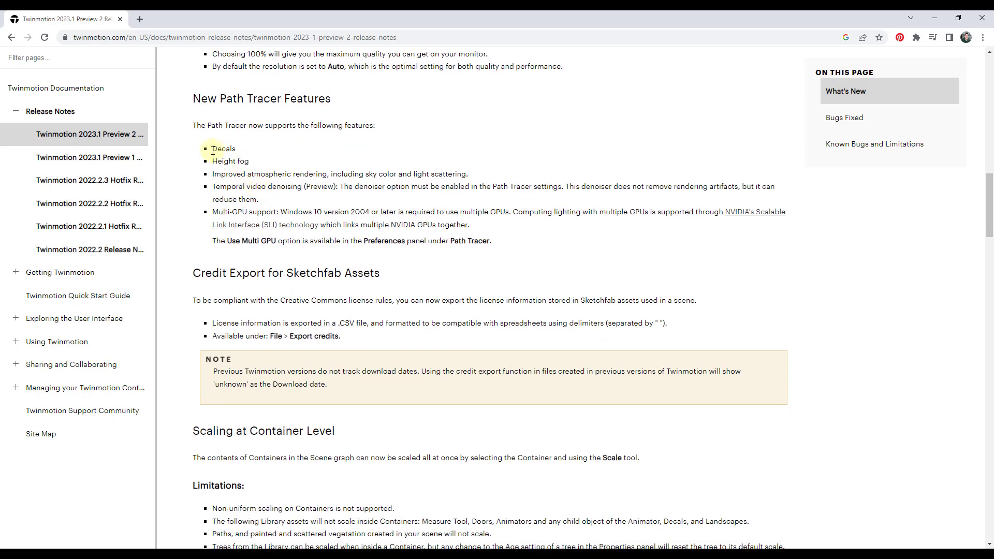
mouse_move(220, 148)
left_mouse_down()
mouse_move(237, 149)
mouse_move(211, 152)
left_mouse_up()
left_click(237, 149)
left_click(210, 152)
Step: Highlight the multi-GPU lighting sentence, then scroll further down the notes
left_click_drag(493, 227, 513, 212)
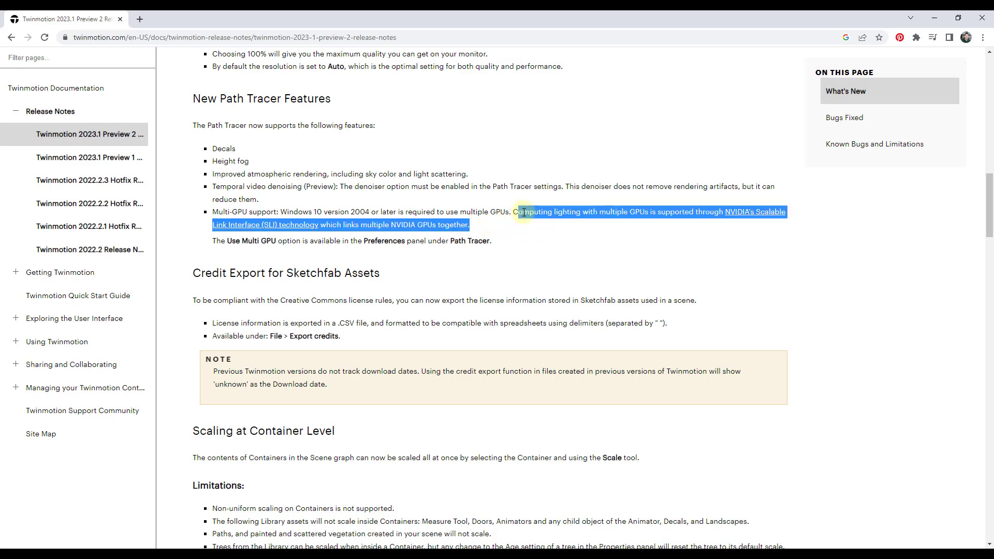
left_click(512, 213)
scroll(511, 297, "down", 3)
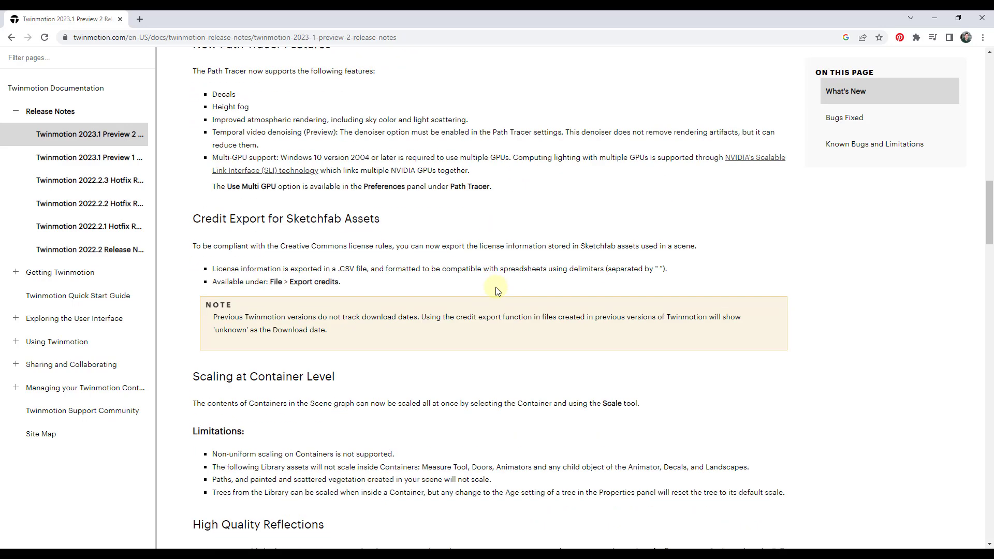
Step: Highlight the Credit Export for Sketchfab Assets heading and '.CSV file', then scroll on to Scaling at Container Level
left_click_drag(193, 118, 393, 120)
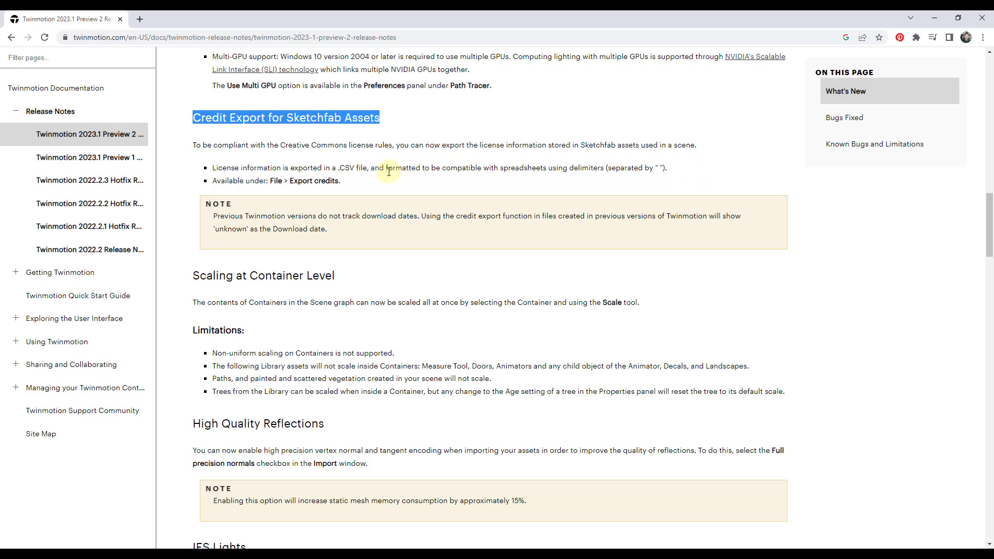
left_click(336, 166)
left_click_drag(337, 167, 370, 168)
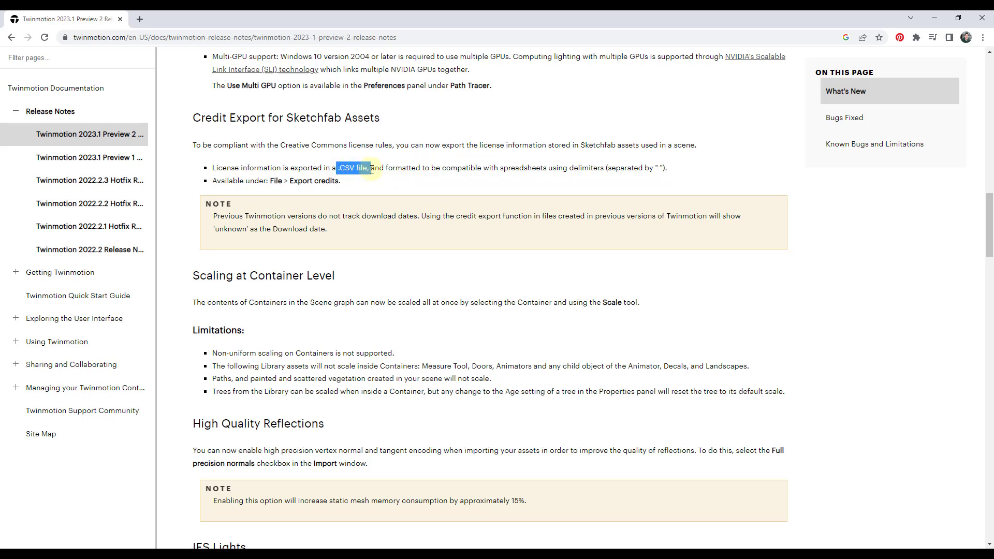
left_click(409, 166)
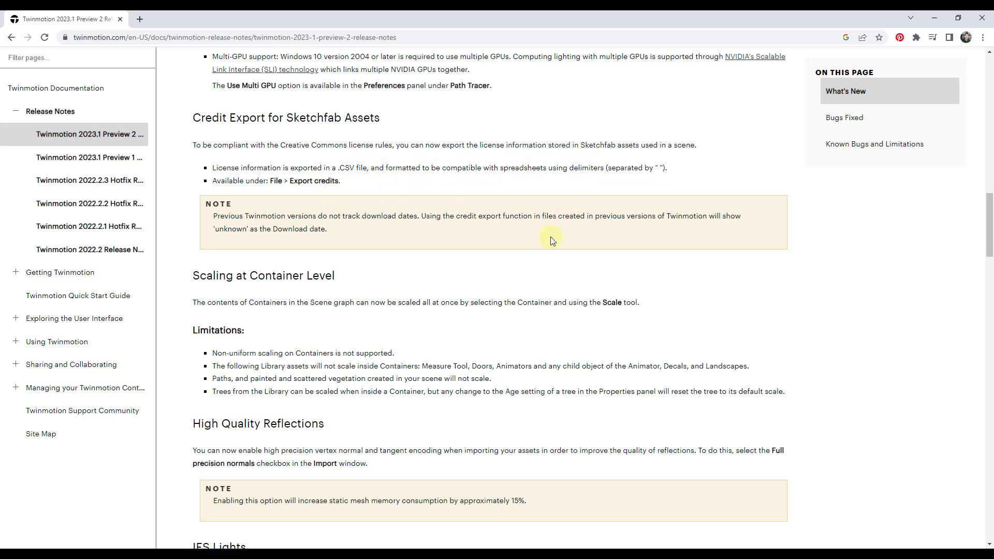
scroll(583, 267, "down", 3)
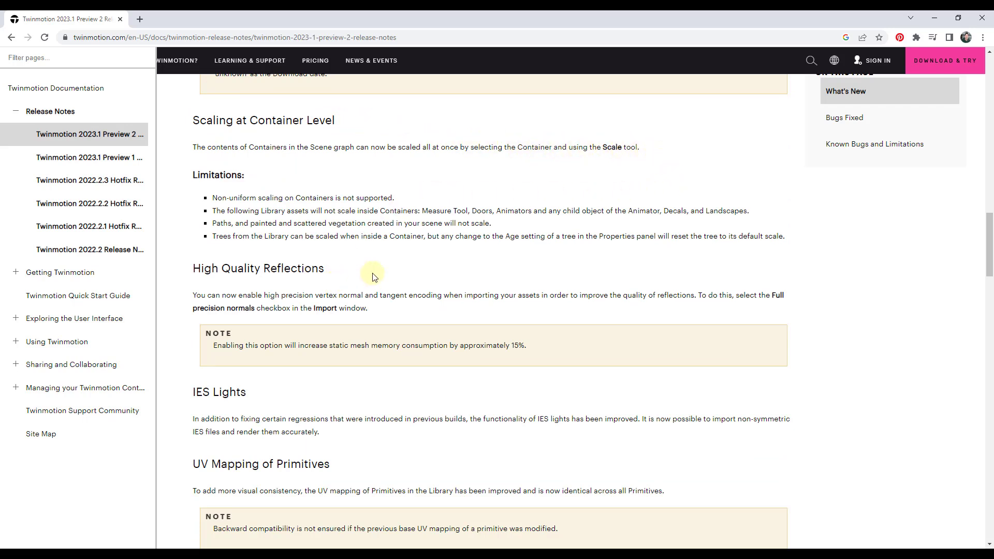
Step: Scroll from High Quality Reflections past IES Lights, UV Mapping of Primitives and Industry Survey to Bugs Fixed
scroll(424, 282, "down", 2)
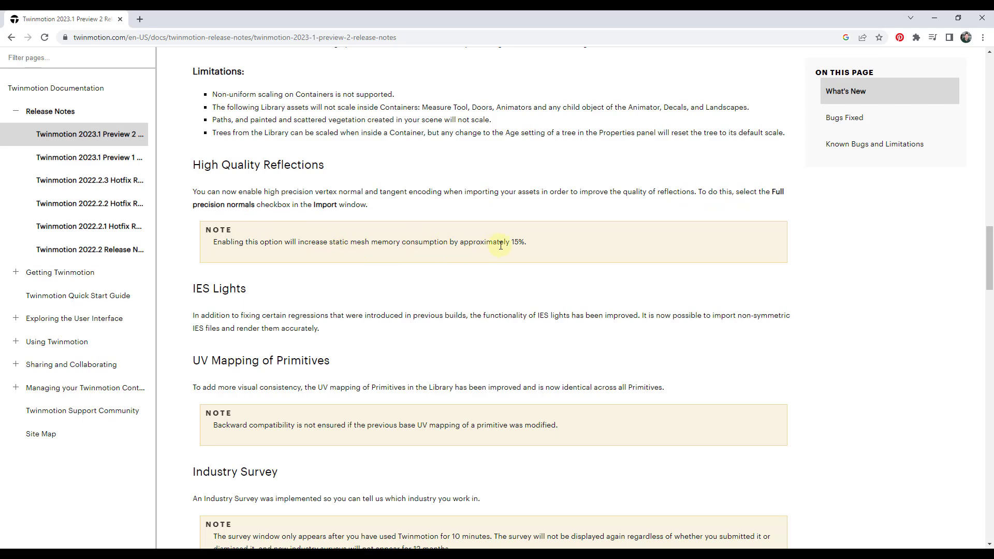
scroll(568, 277, "down", 1)
scroll(569, 277, "down", 2)
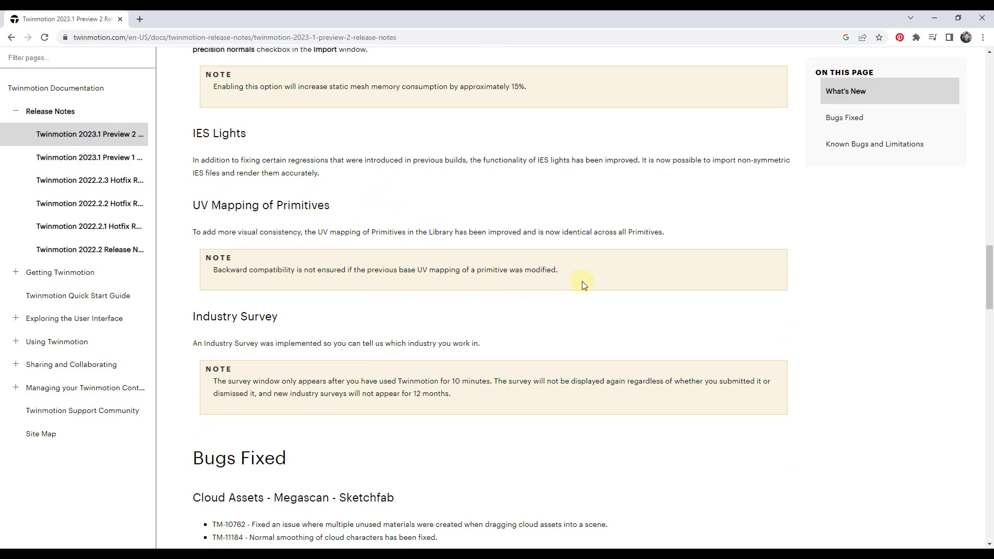
Step: Scroll back to the New User Interface (UI) section, just above Viewport Resolution Scaling
scroll(564, 274, "up", 20)
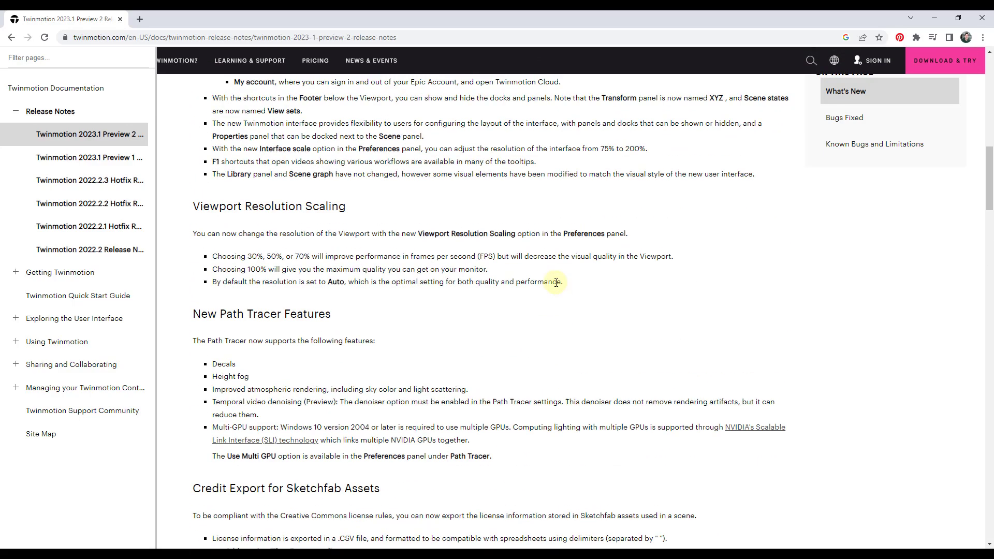
scroll(332, 320, "down", 2)
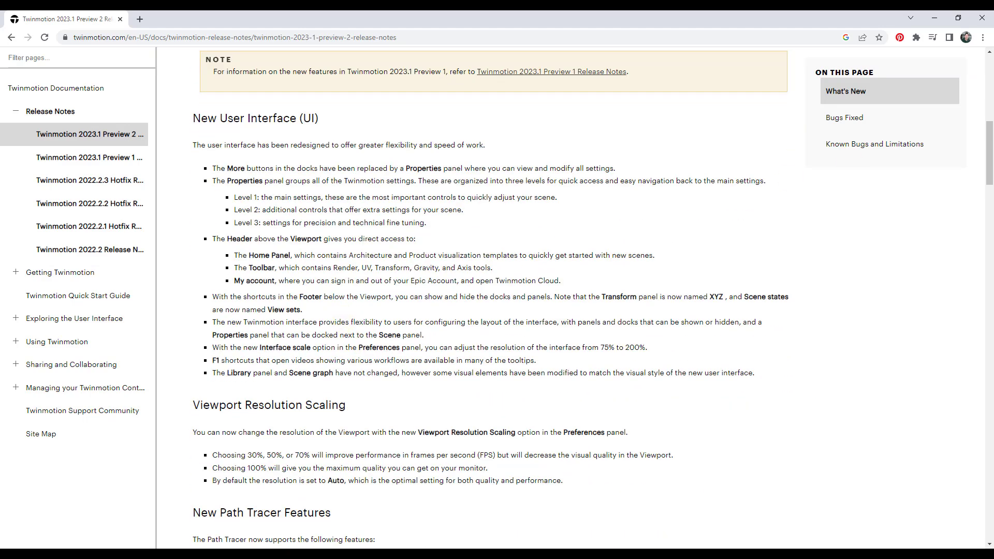